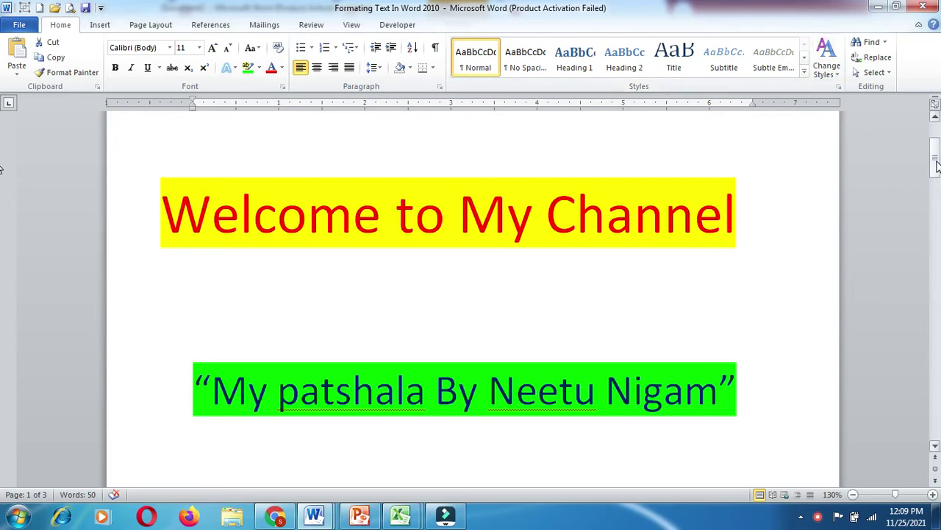
- Scroll past page 2 and place the cursor on the blank third page
drag(936, 167, 936, 242)
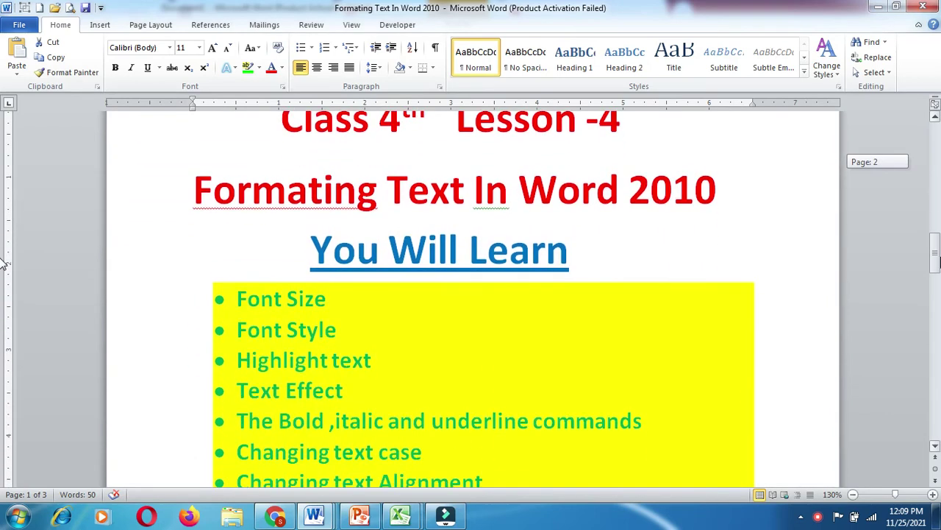
drag(937, 243, 936, 261)
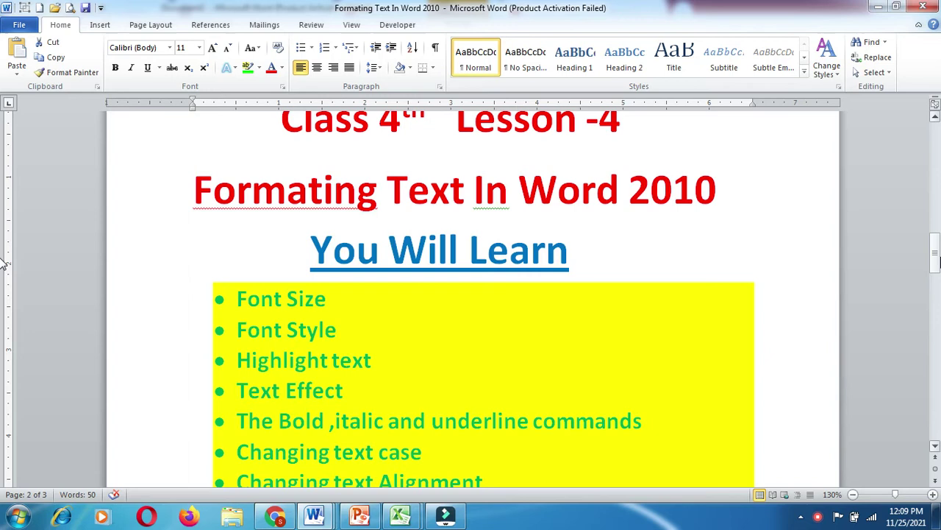
click(935, 447)
click(935, 448)
click(935, 448)
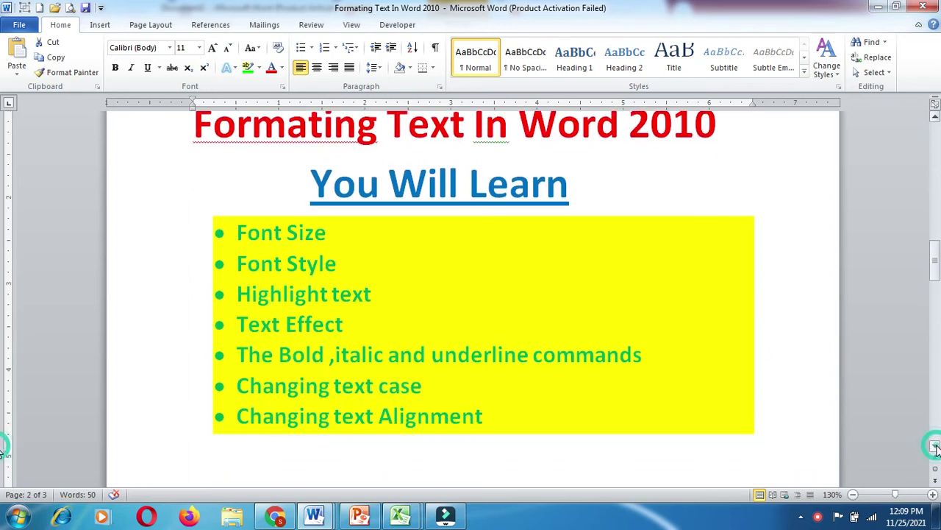
click(935, 447)
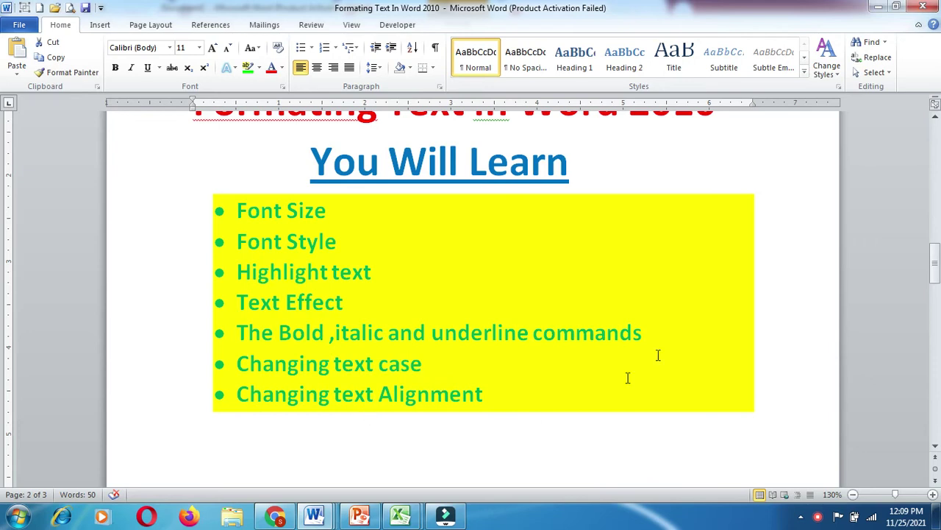
click(935, 446)
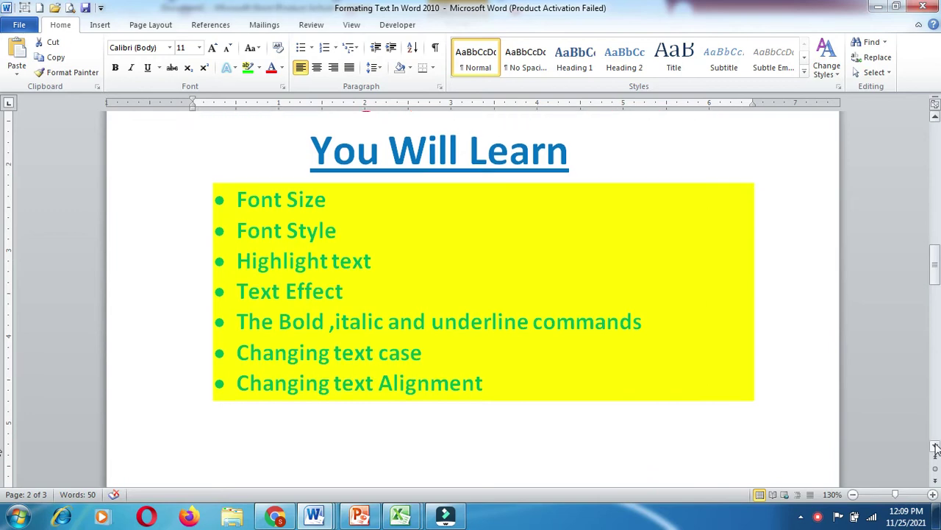
click(935, 447)
click(935, 447)
click(934, 447)
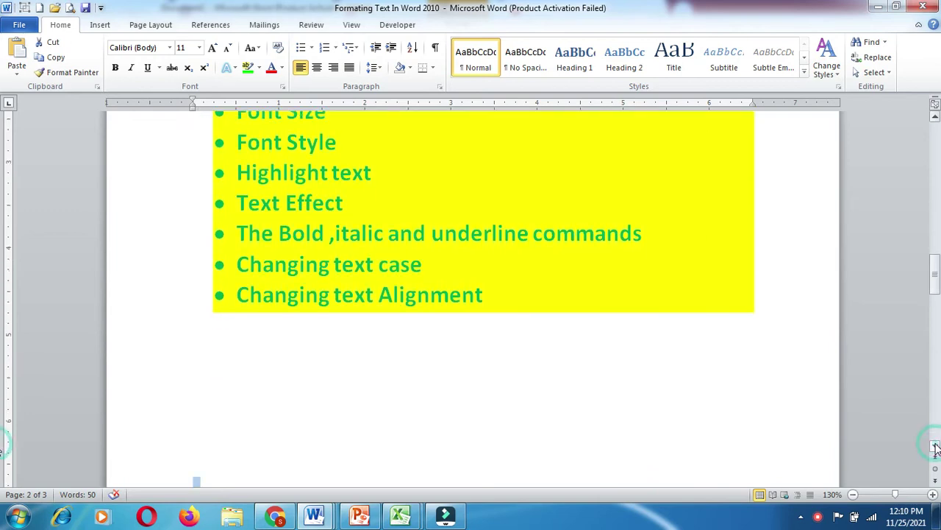
click(934, 446)
click(934, 446)
click(935, 447)
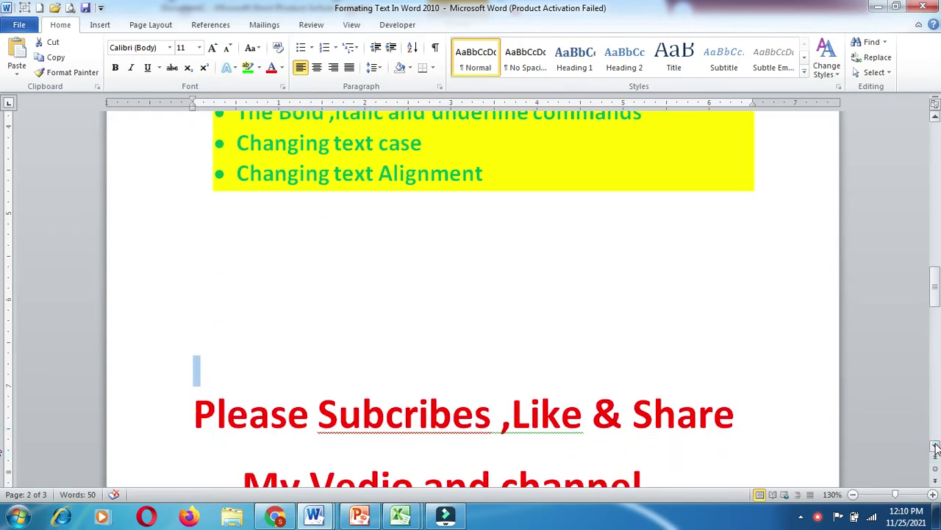
click(935, 447)
click(935, 447)
click(934, 446)
click(935, 446)
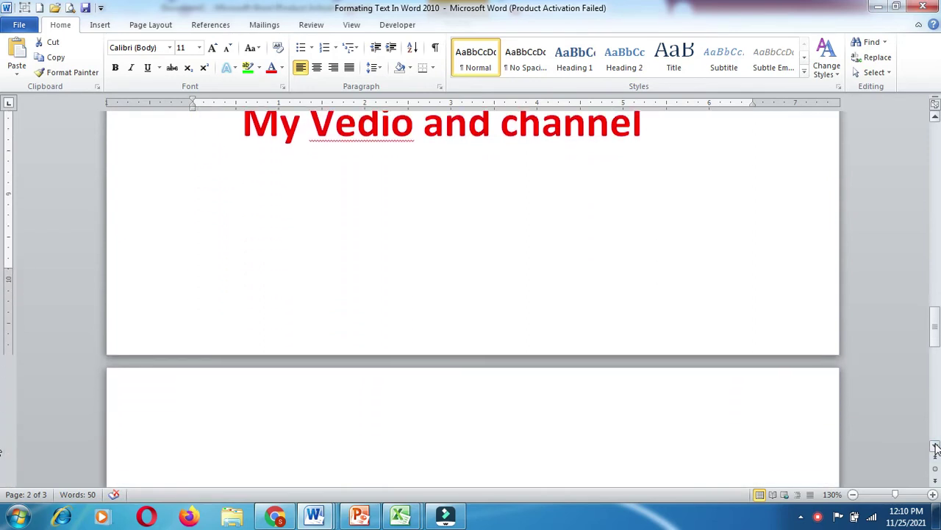
click(935, 446)
click(412, 418)
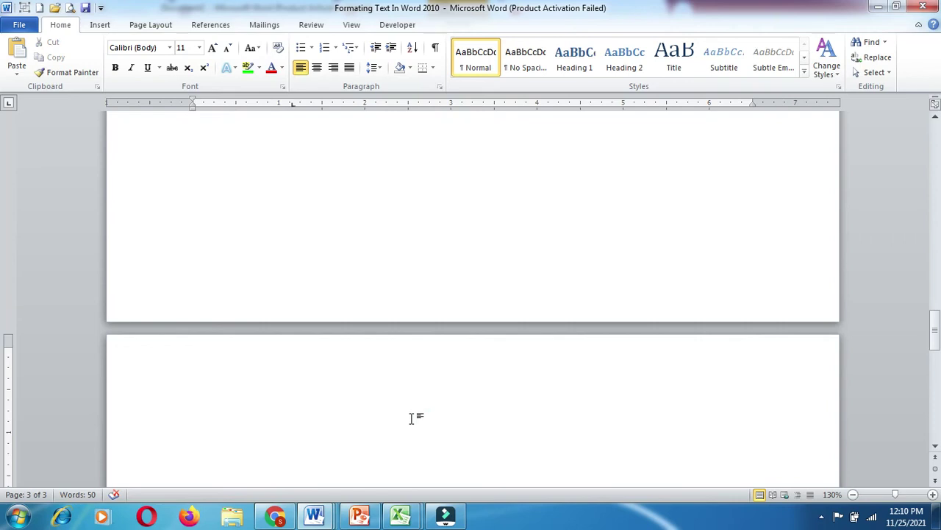
- Type 'Keep Smile' on page 3 and enlarge it to 72 pt
text(Keep S)
text(mile)
drag(191, 426, 251, 437)
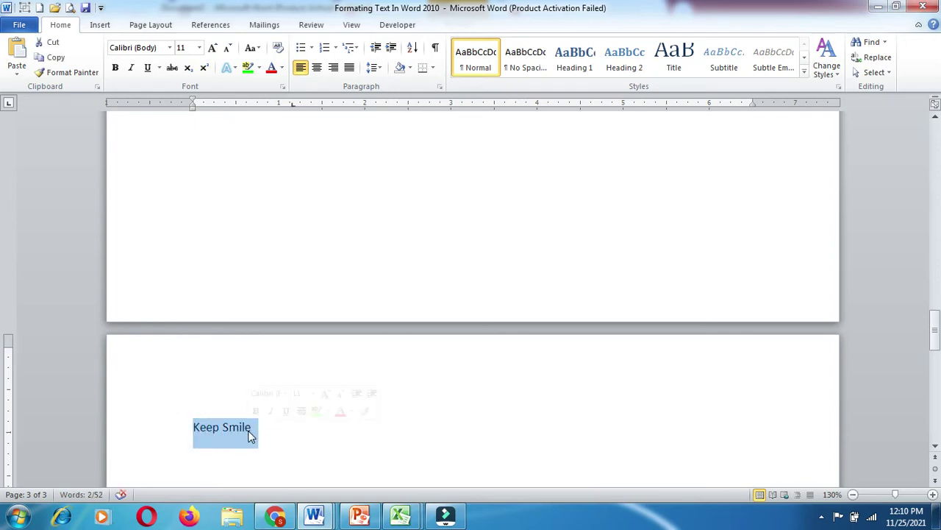
click(213, 49)
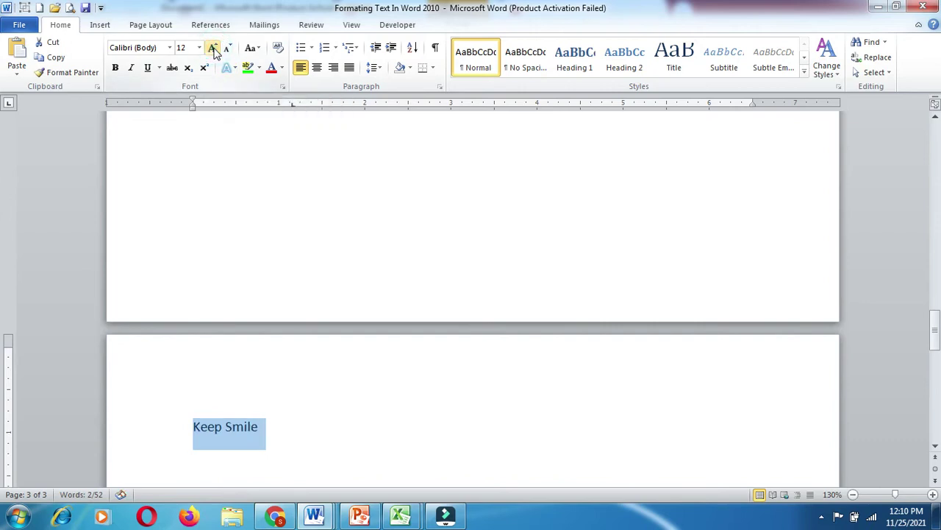
click(198, 47)
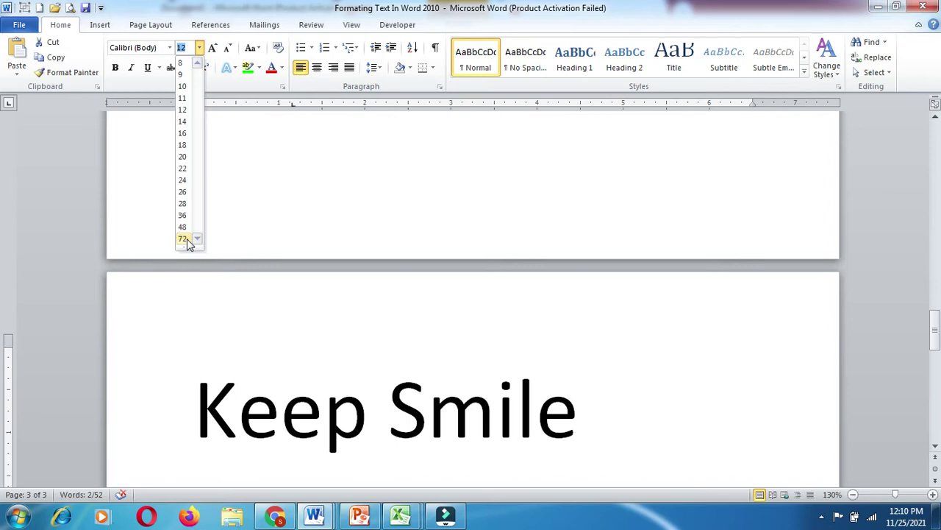
click(187, 239)
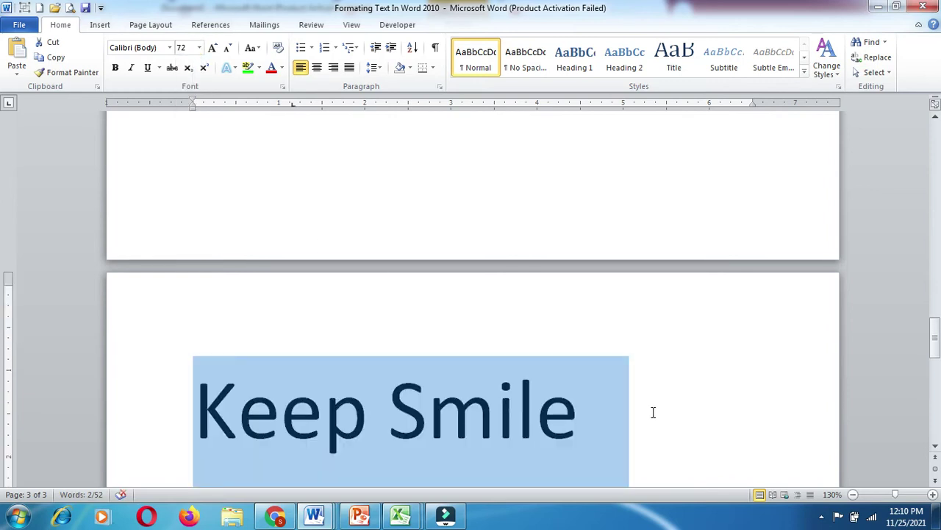
click(653, 412)
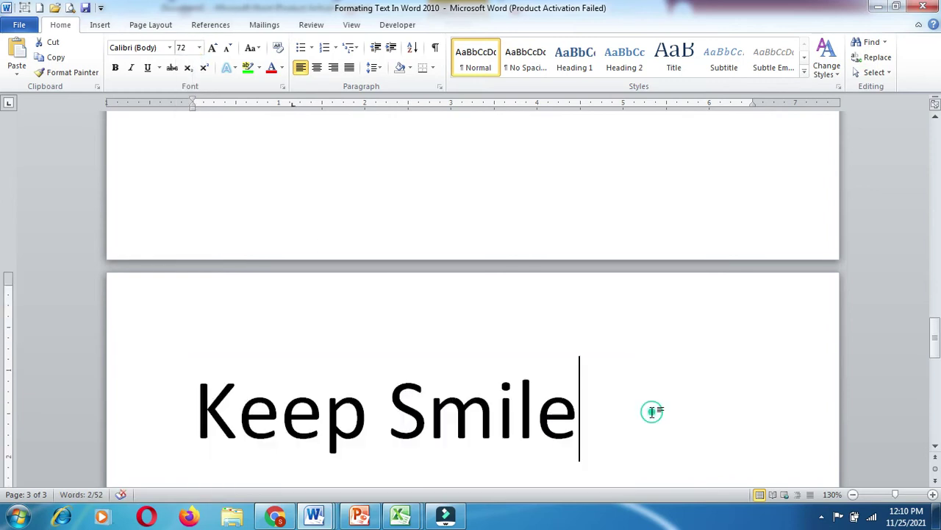
click(934, 446)
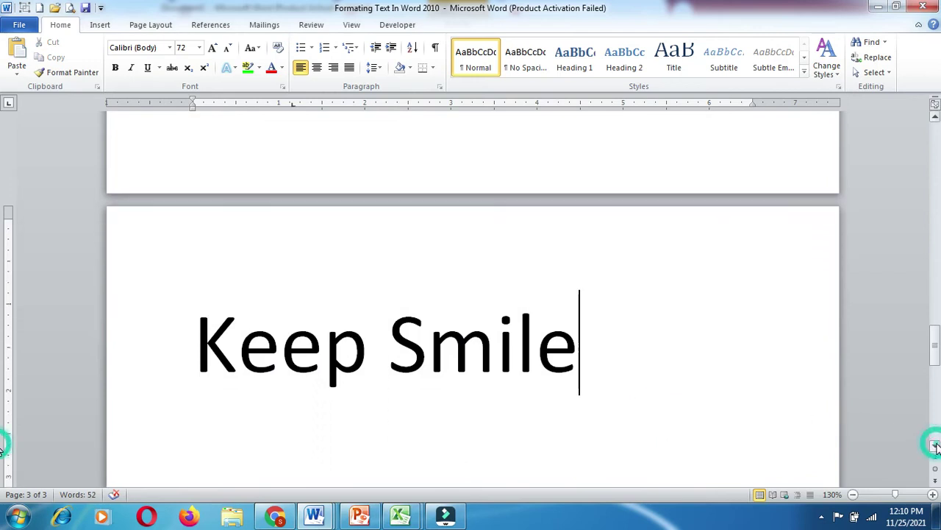
click(935, 446)
click(935, 445)
click(934, 446)
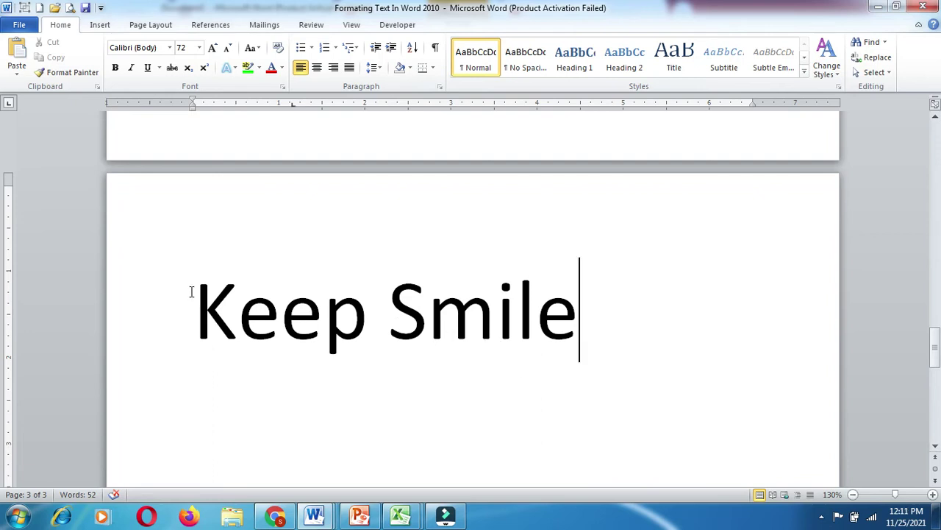
- Change 'Keep Smile' from 72-point Calibri to Arial Black at 28 pt
drag(191, 292, 584, 317)
key(ctrl+c)
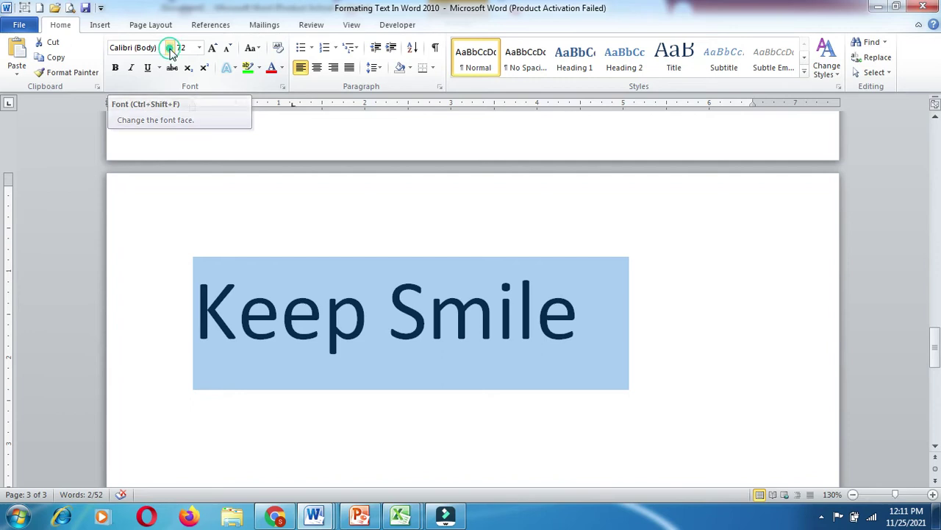
click(169, 48)
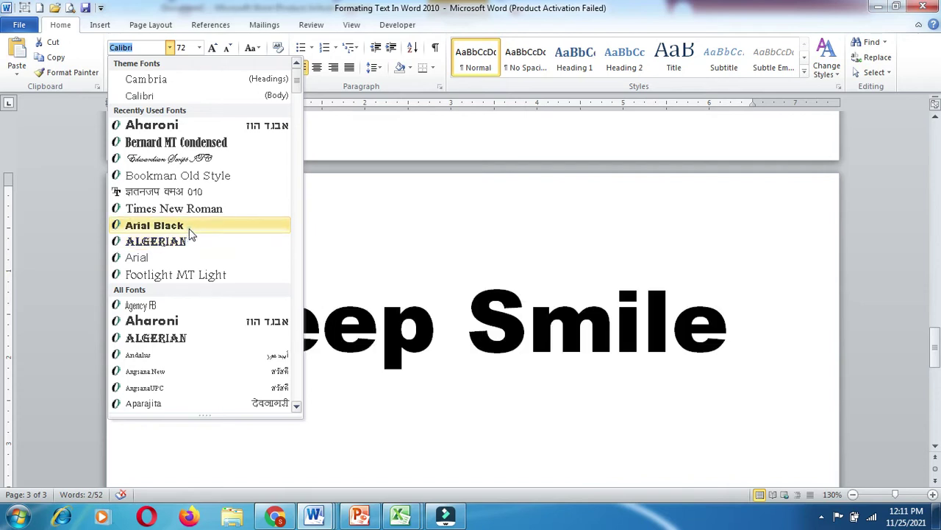
click(190, 228)
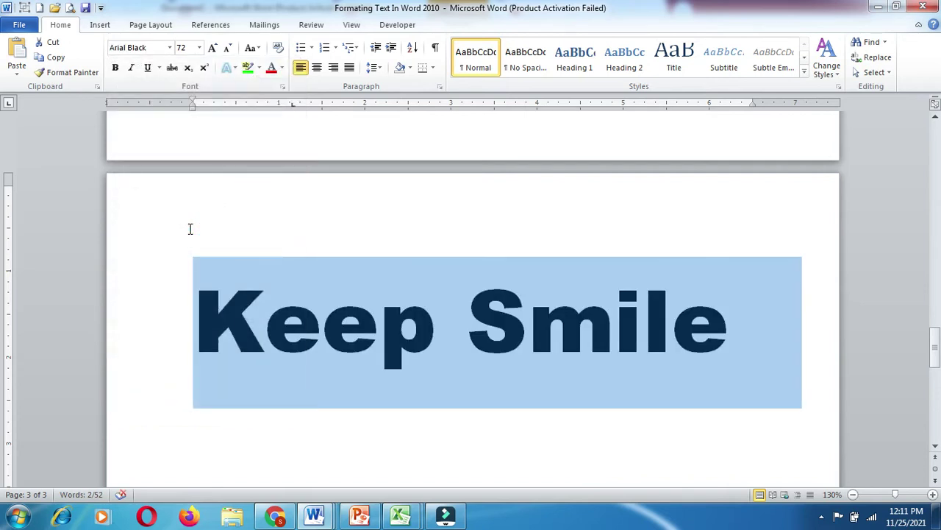
click(199, 48)
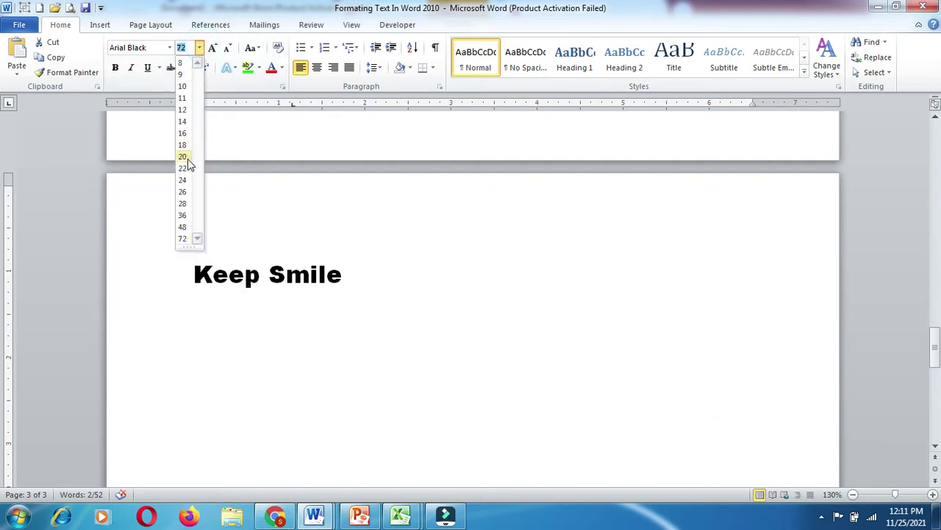
click(186, 200)
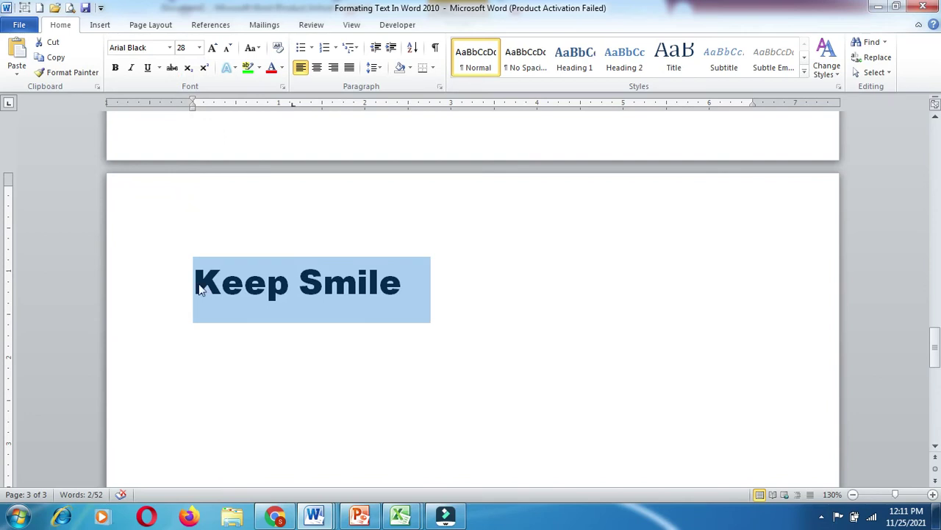
click(198, 331)
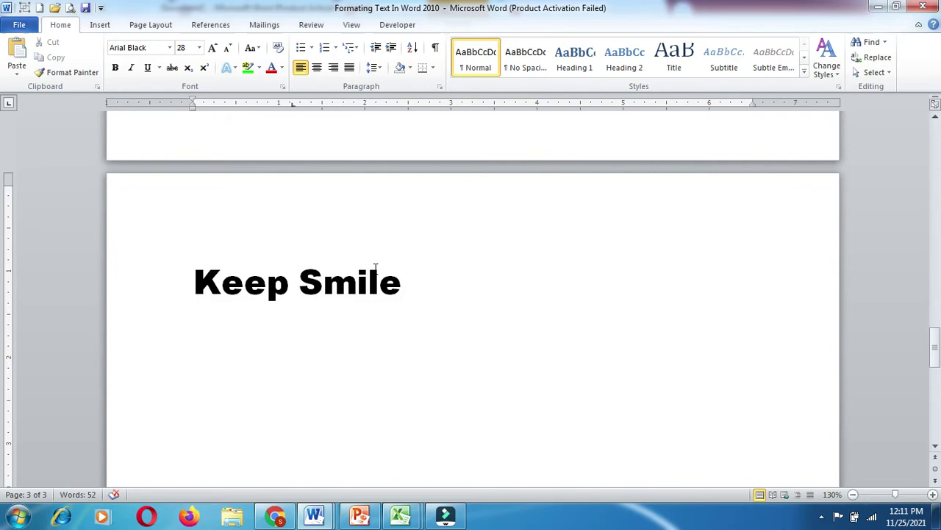
- Paste two more copies of Keep Smile on new lines below the first
click(403, 282)
key(Return)
key(ctrl+v)
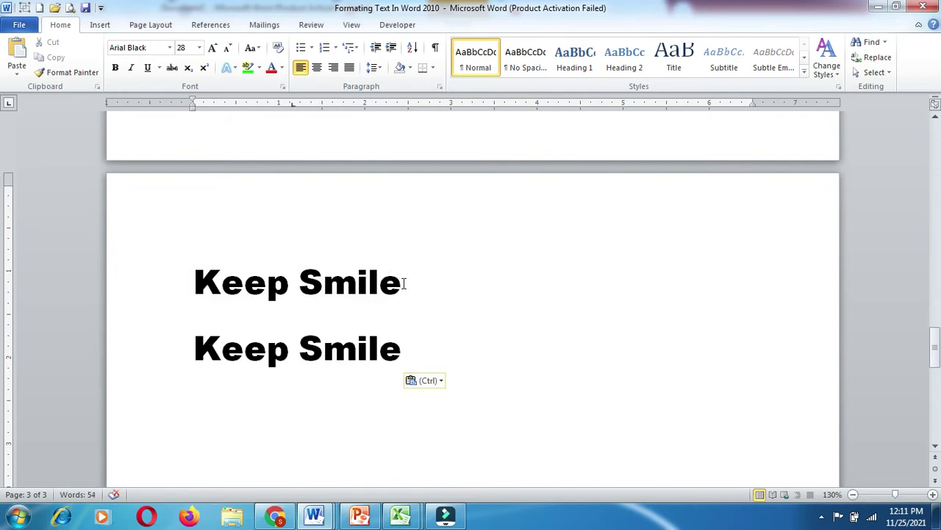
key(ctrl+v)
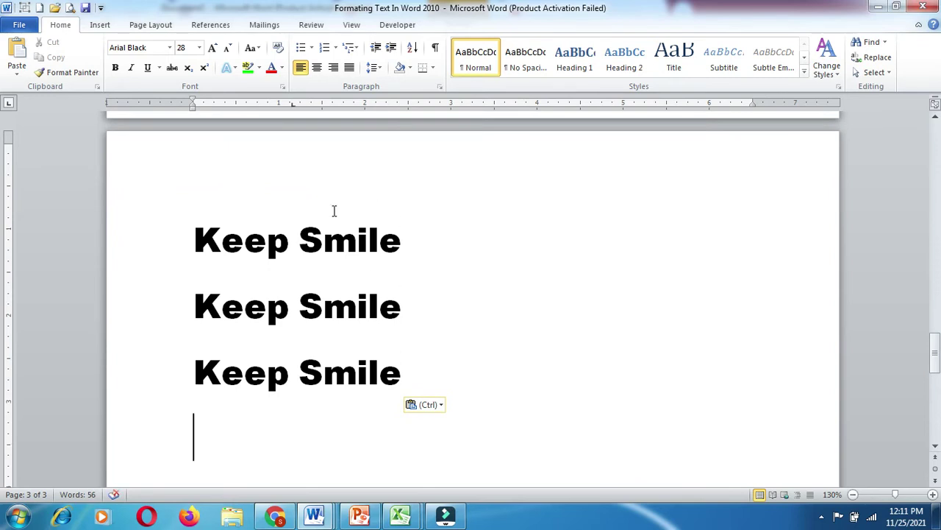
- Set the second Keep Smile in Edwardian Script and the third in Algerian
drag(196, 289, 359, 288)
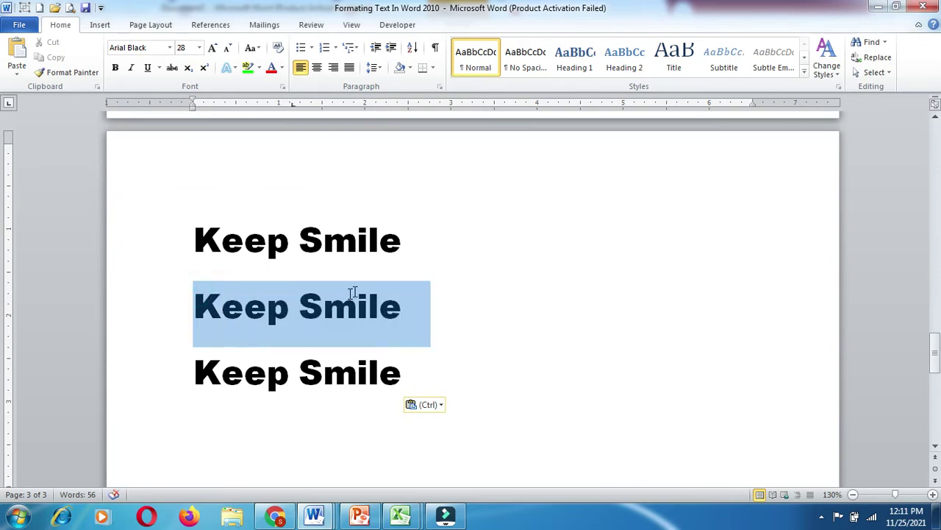
click(169, 48)
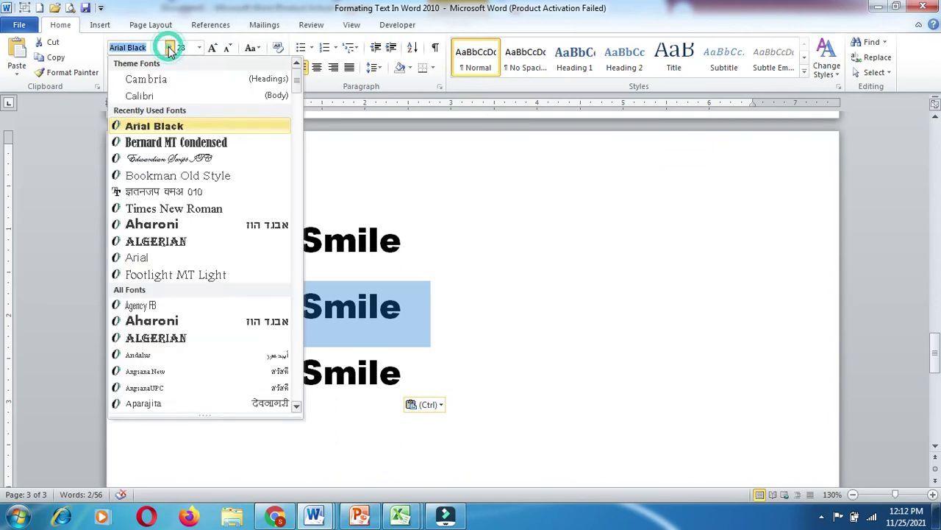
click(184, 159)
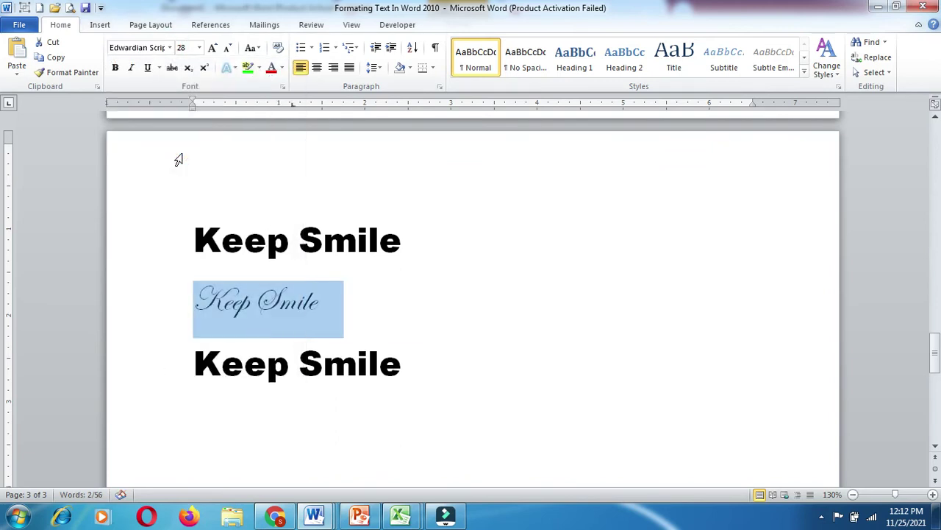
click(191, 358)
mouse_move(191, 359)
mouse_down()
mouse_move(322, 387)
mouse_move(437, 374)
mouse_up()
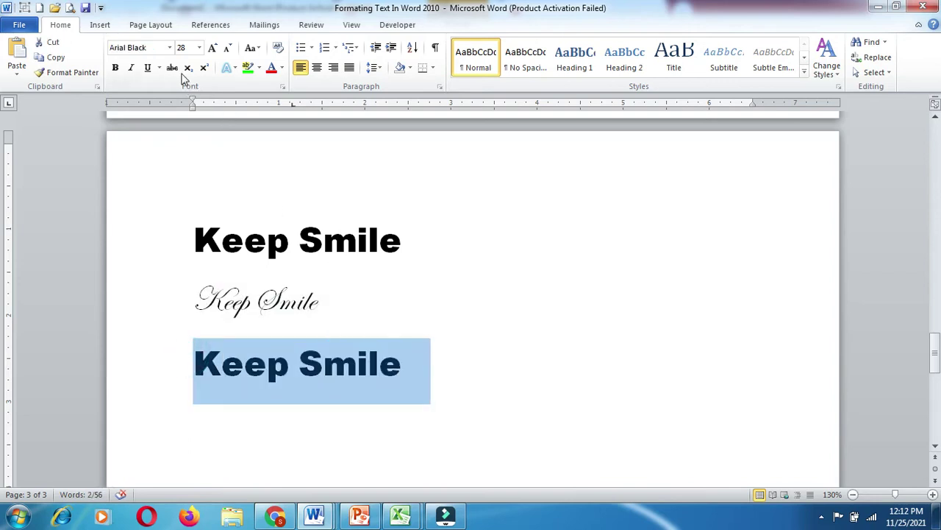
click(170, 49)
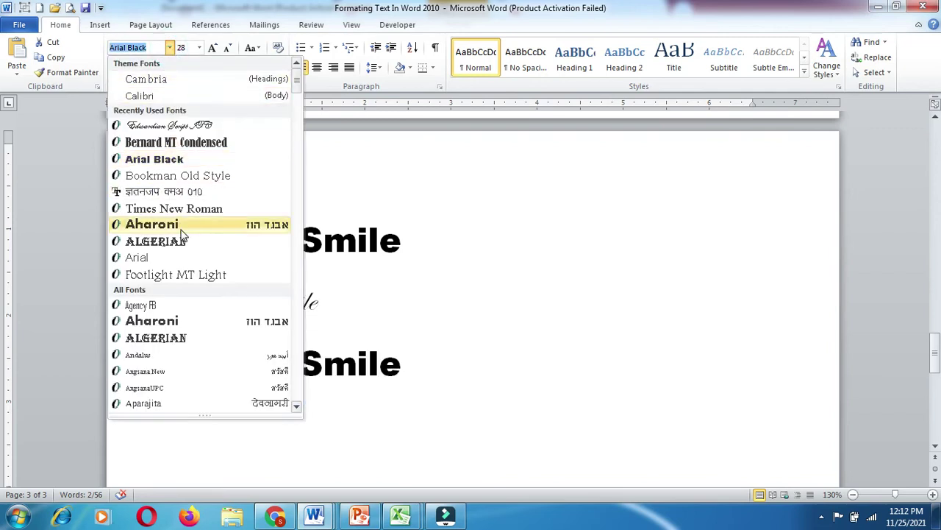
click(198, 342)
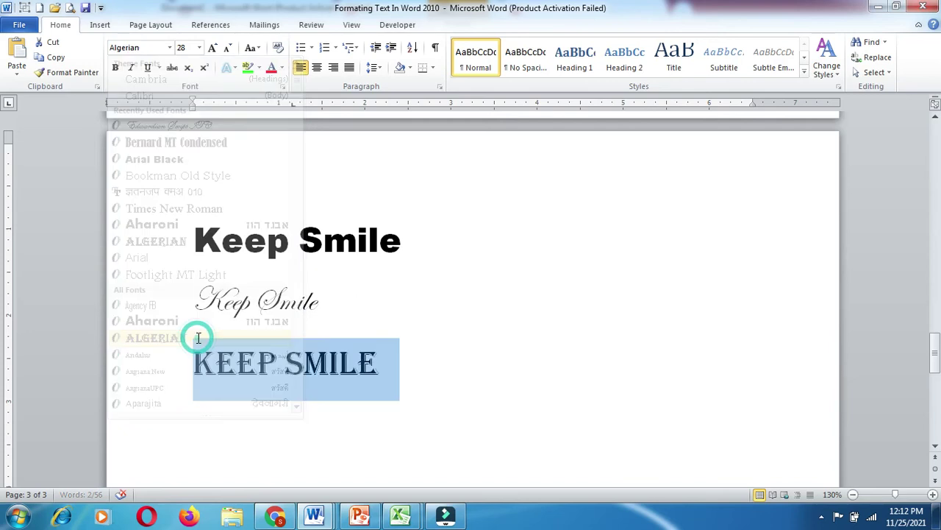
click(394, 304)
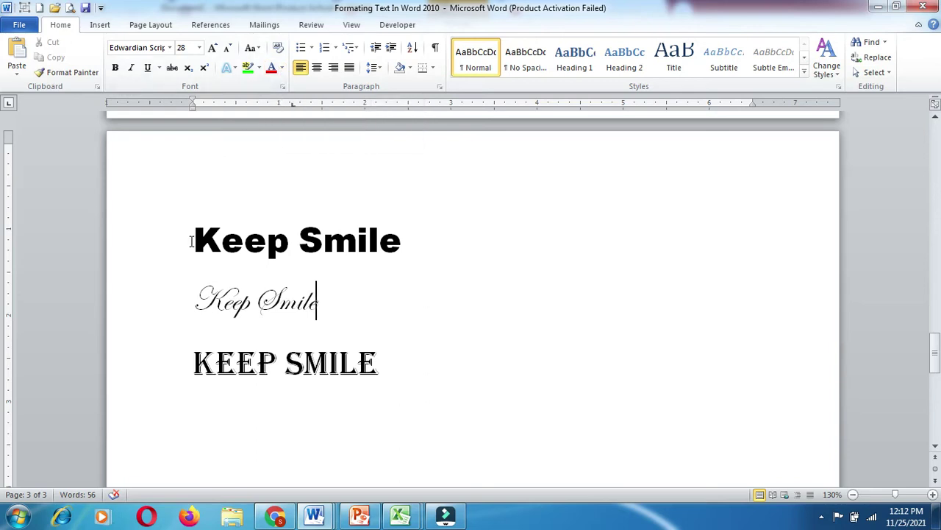
- Colour the Arial Black line light green, the script line red, and the Algerian line light blue
drag(247, 259, 388, 250)
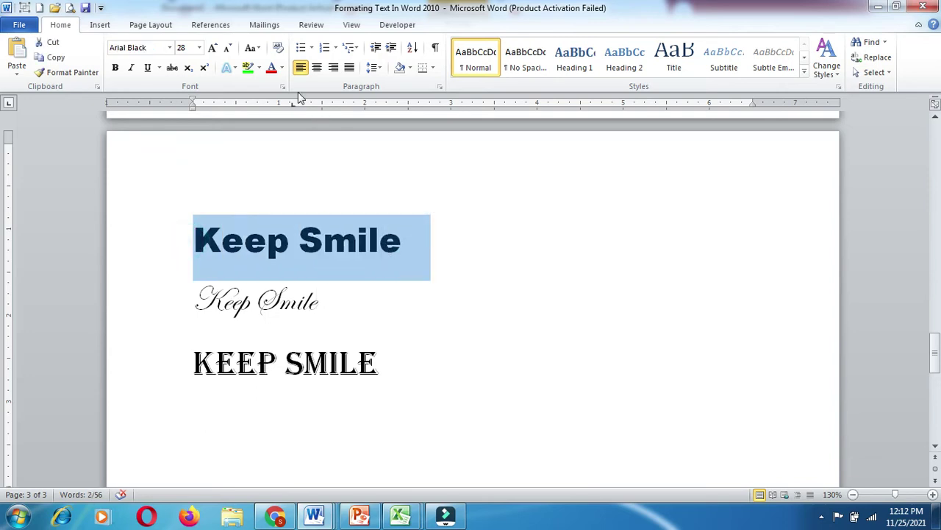
click(283, 68)
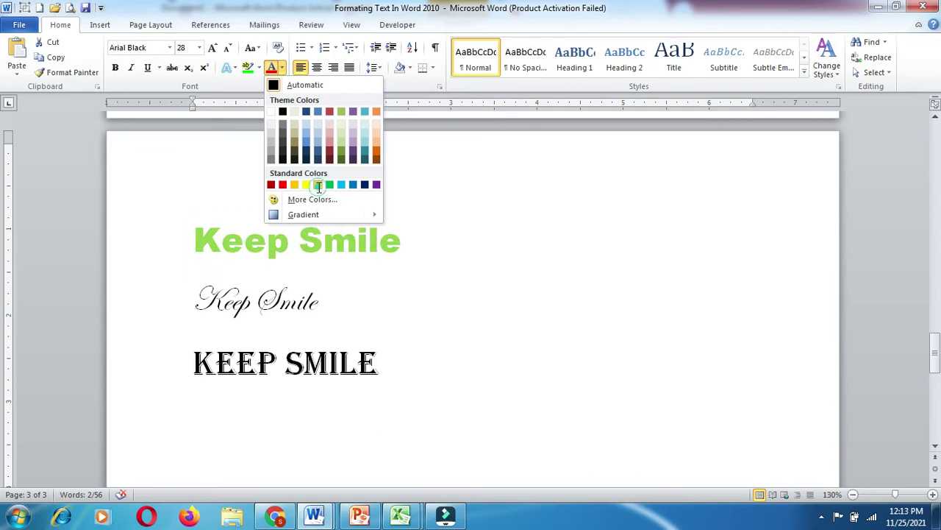
click(318, 185)
click(374, 319)
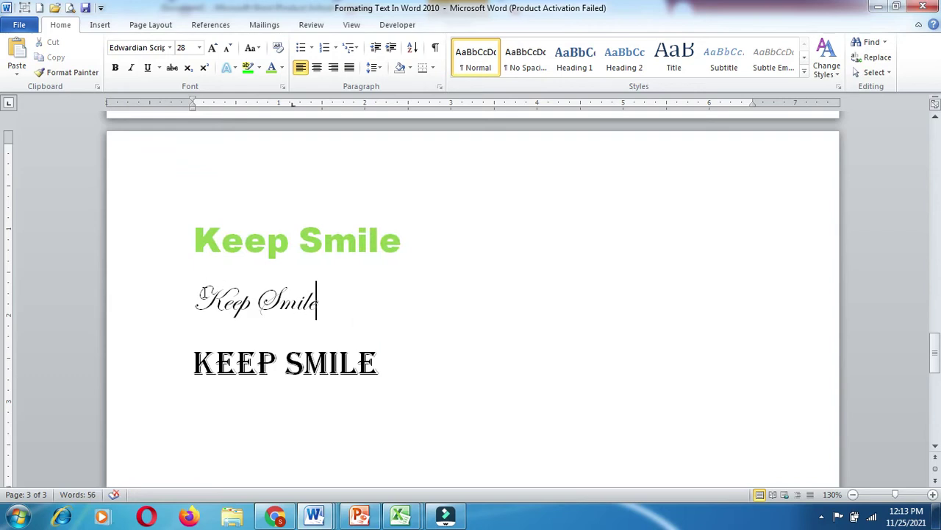
drag(198, 295, 307, 318)
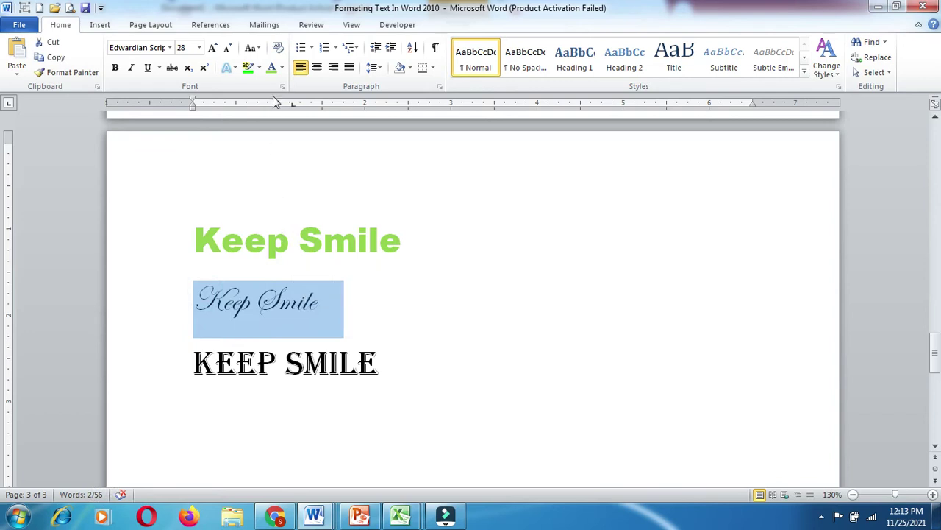
click(283, 70)
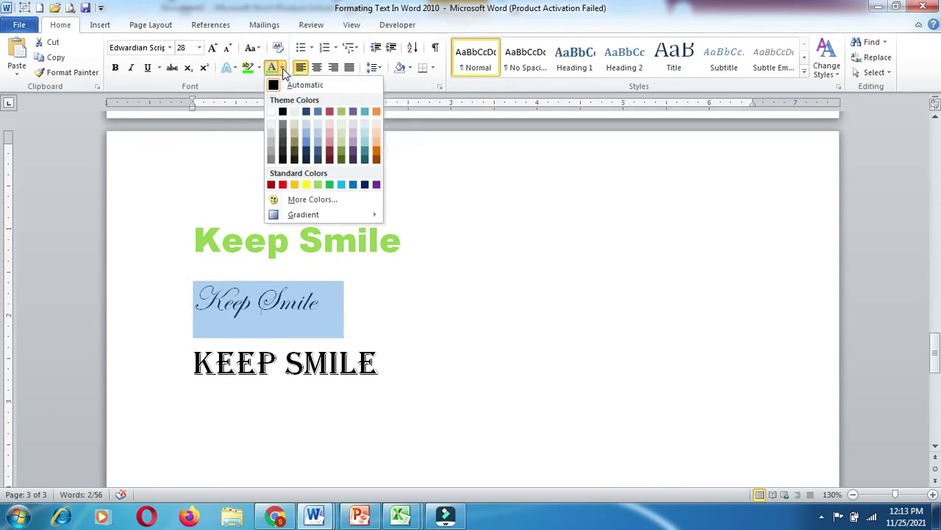
click(283, 185)
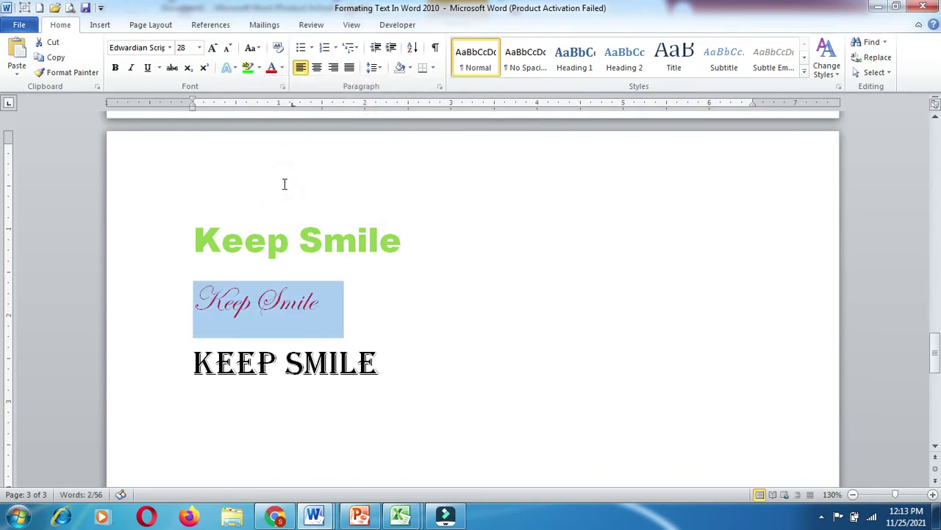
click(362, 304)
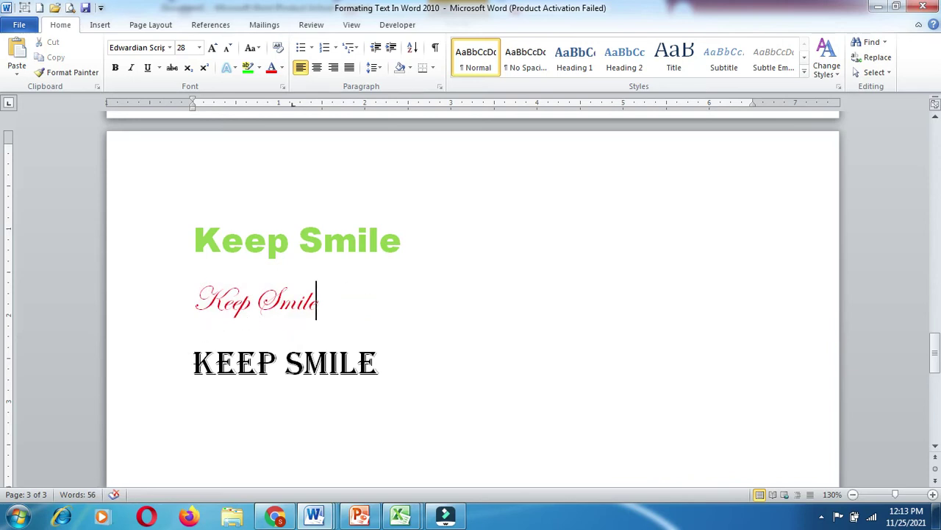
drag(193, 361, 359, 363)
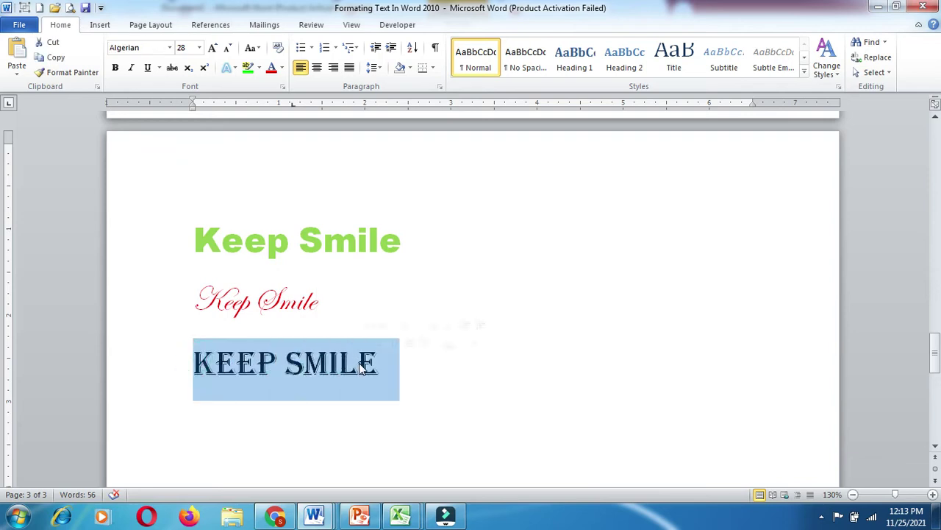
click(282, 67)
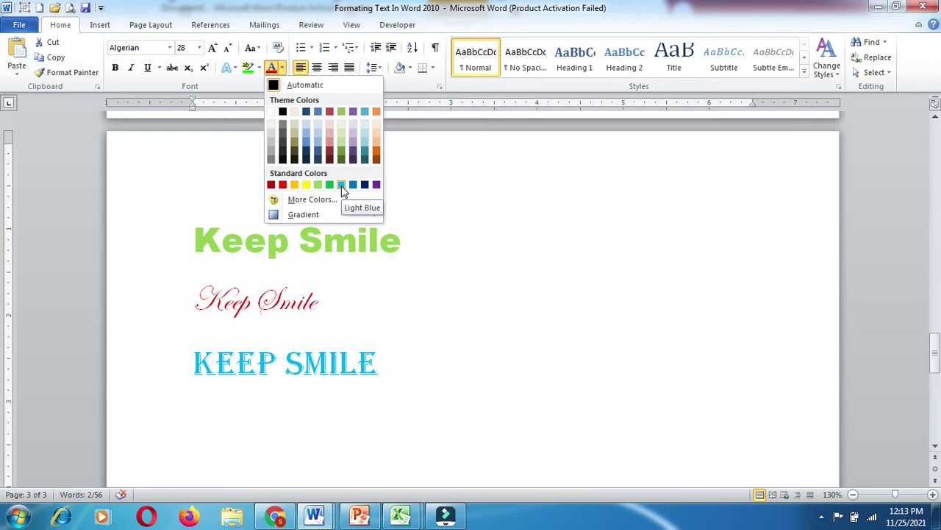
click(342, 185)
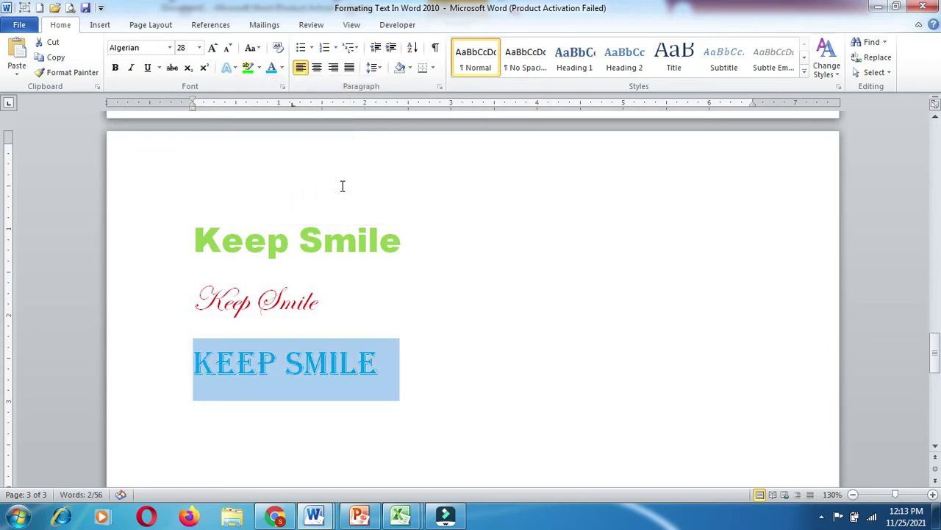
click(422, 335)
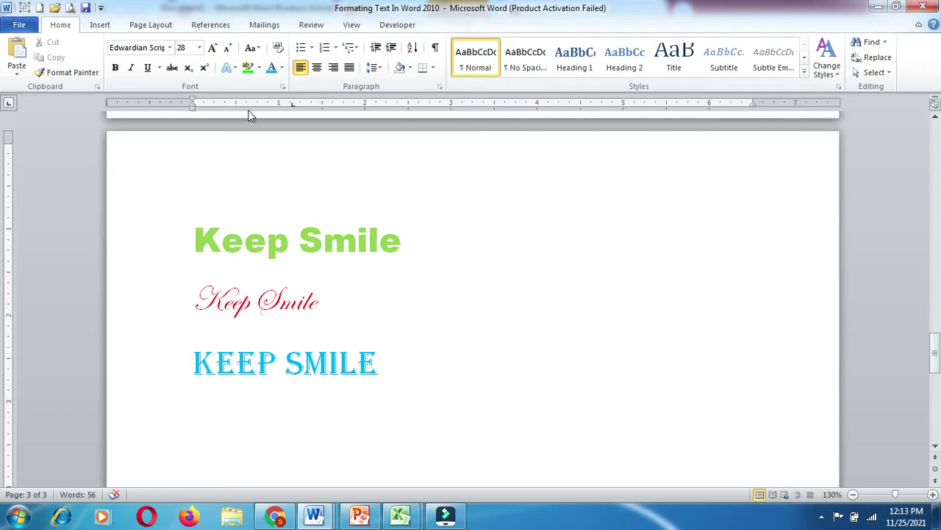
- Apply a green text effect to the first Keep Smile line
click(237, 71)
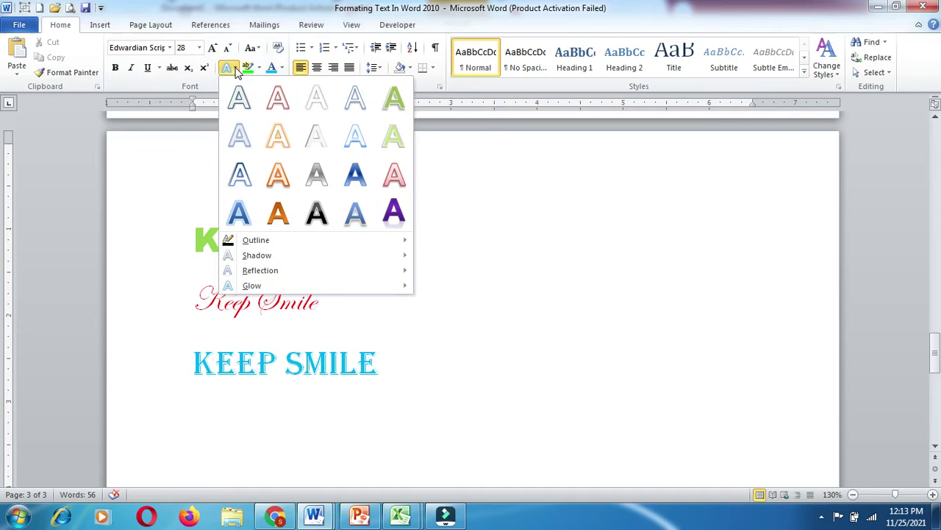
mouse_move(260, 270)
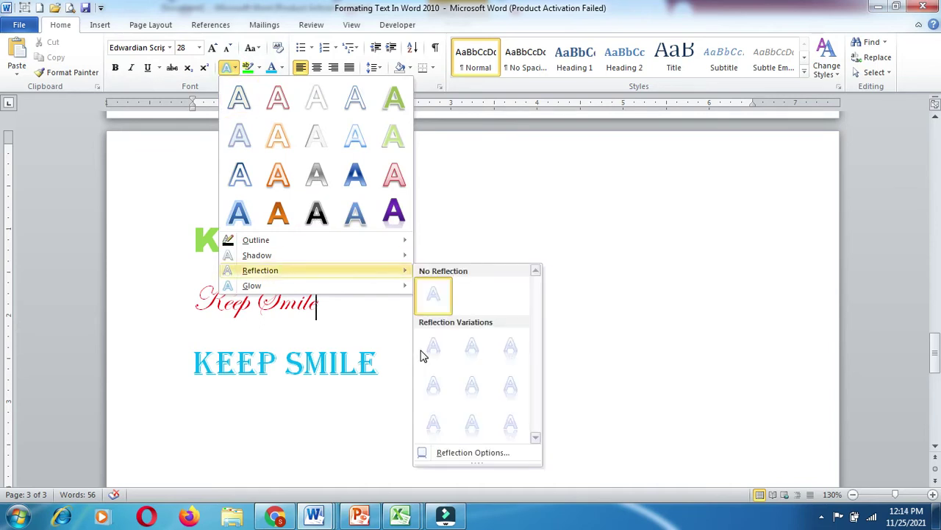
click(357, 311)
drag(186, 233, 399, 260)
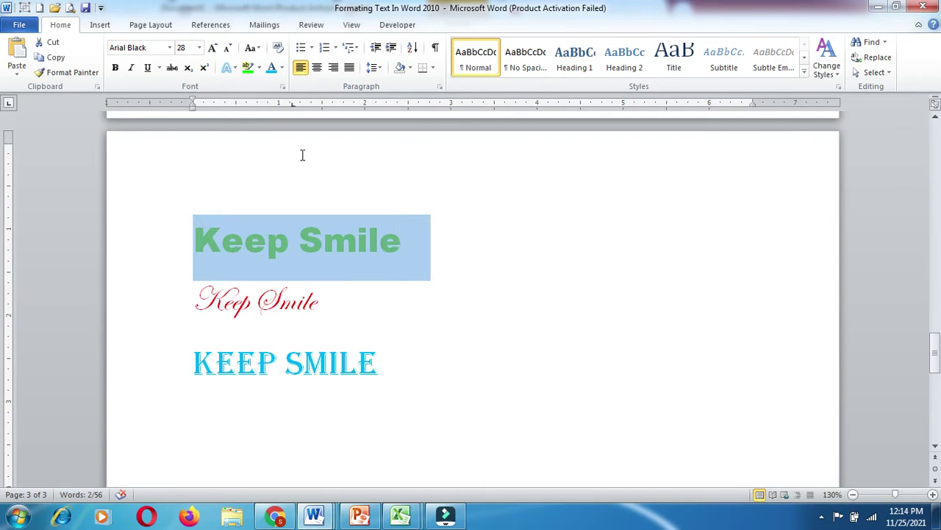
click(236, 70)
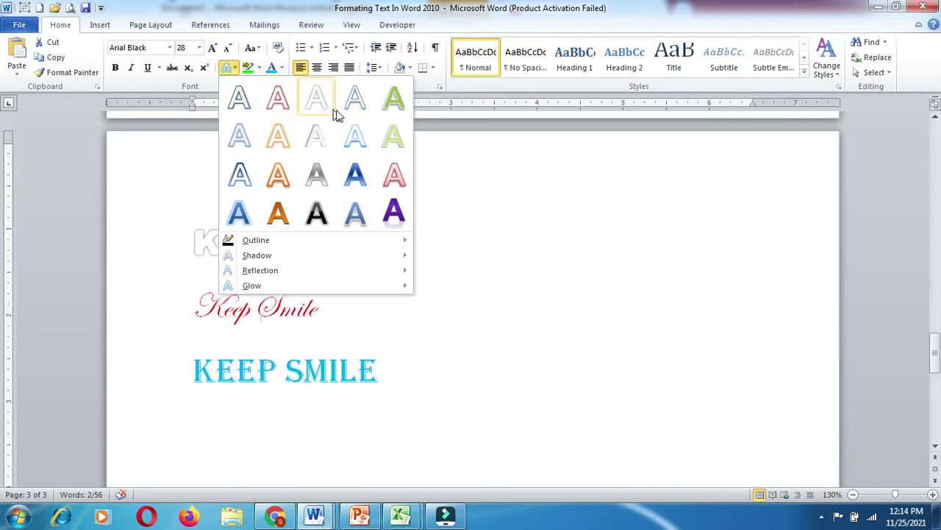
click(450, 209)
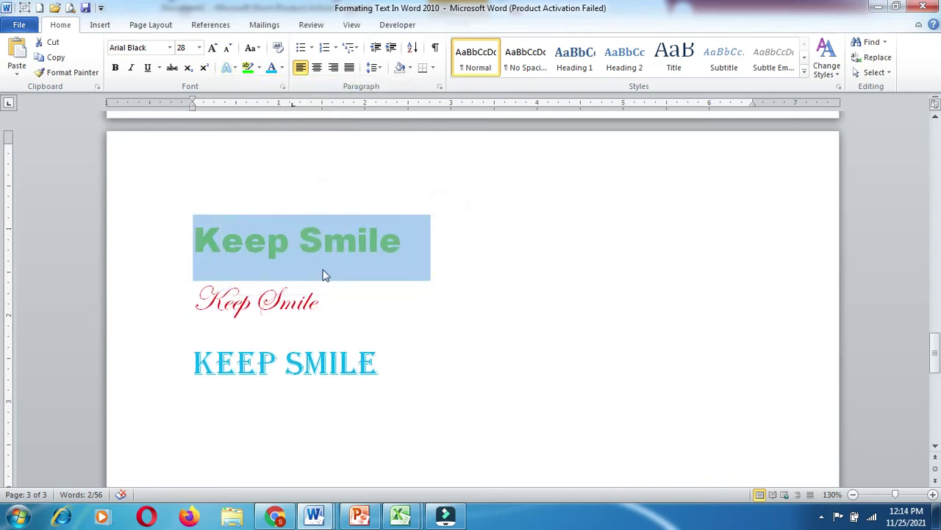
- Add blank lines above the first Keep Smile and switch it to the blue text effect
click(194, 240)
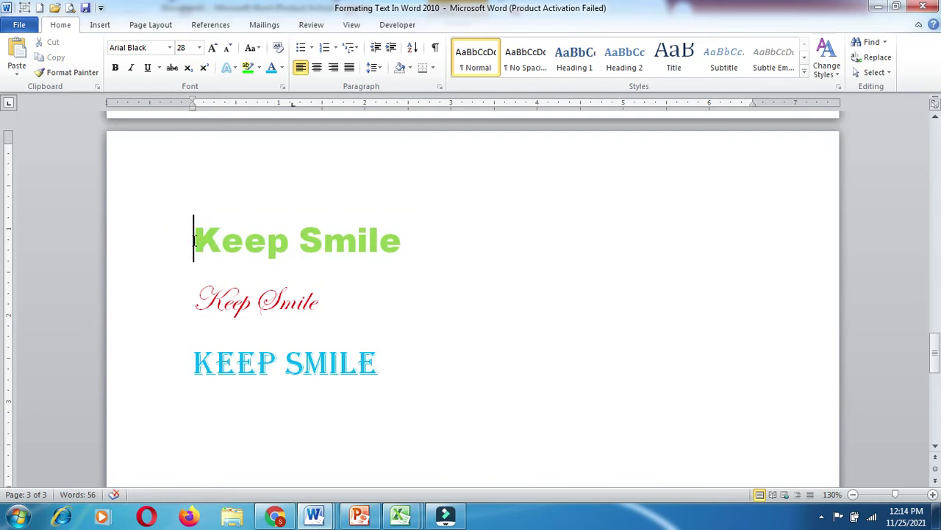
key(Return)
key(Return)
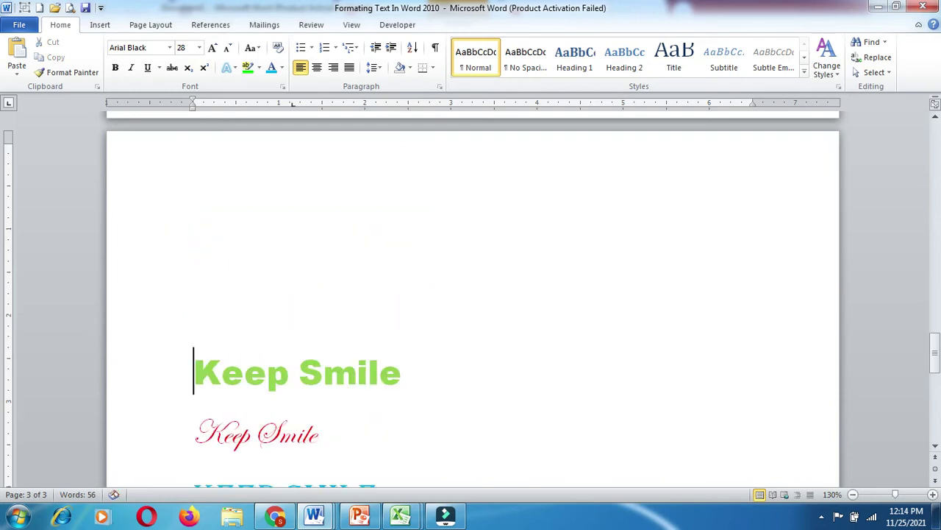
drag(194, 363, 347, 357)
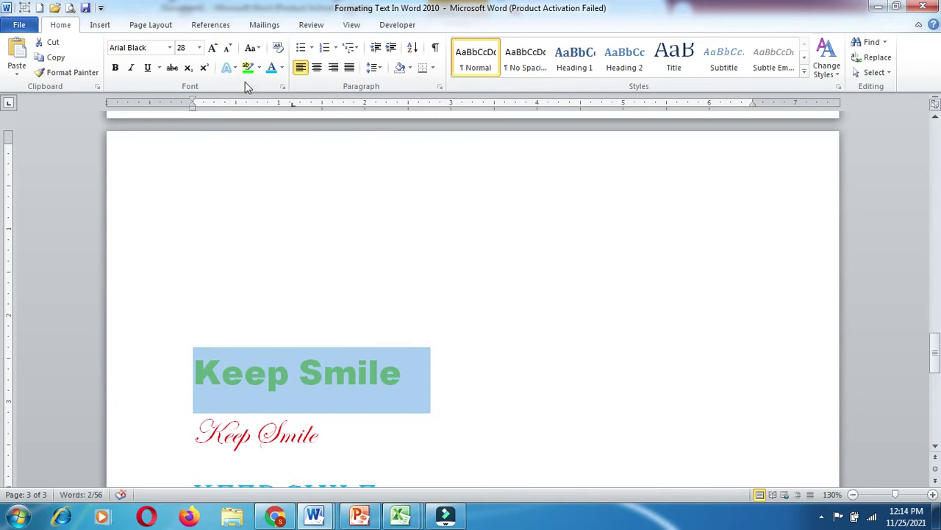
click(235, 68)
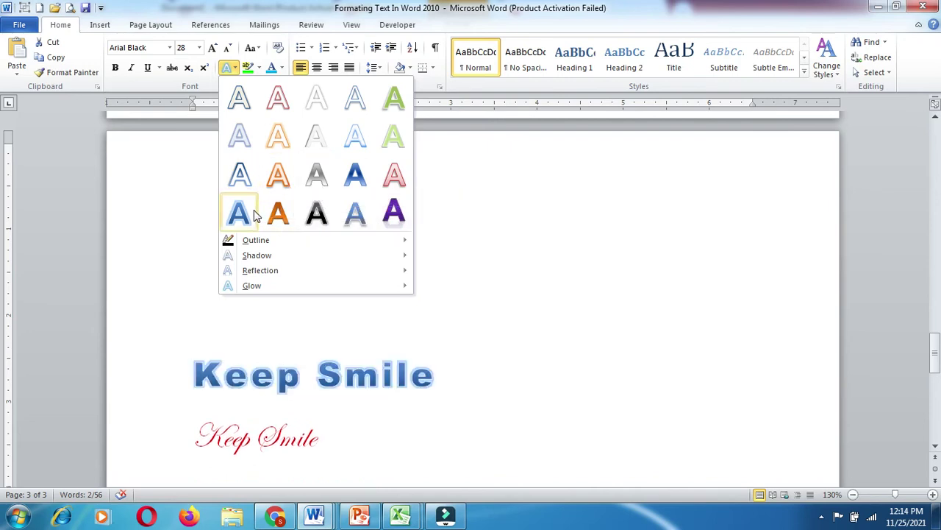
click(255, 214)
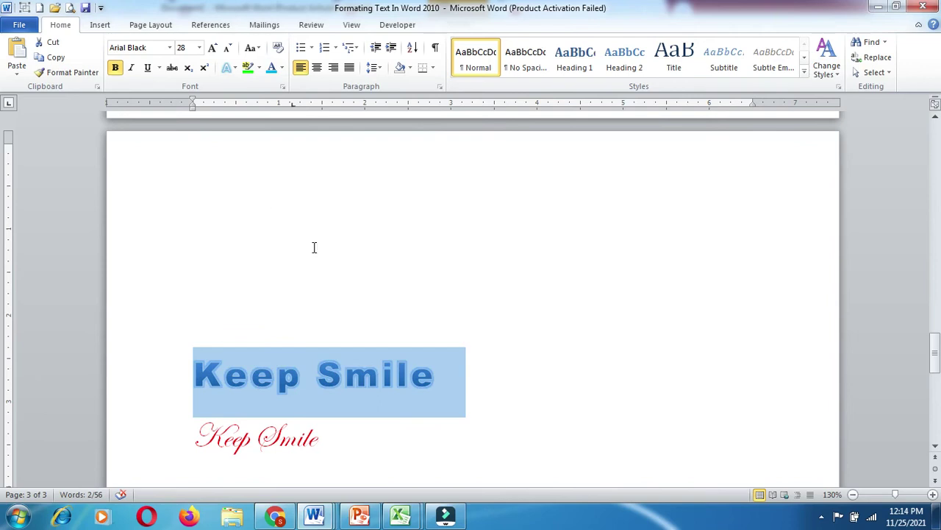
click(314, 247)
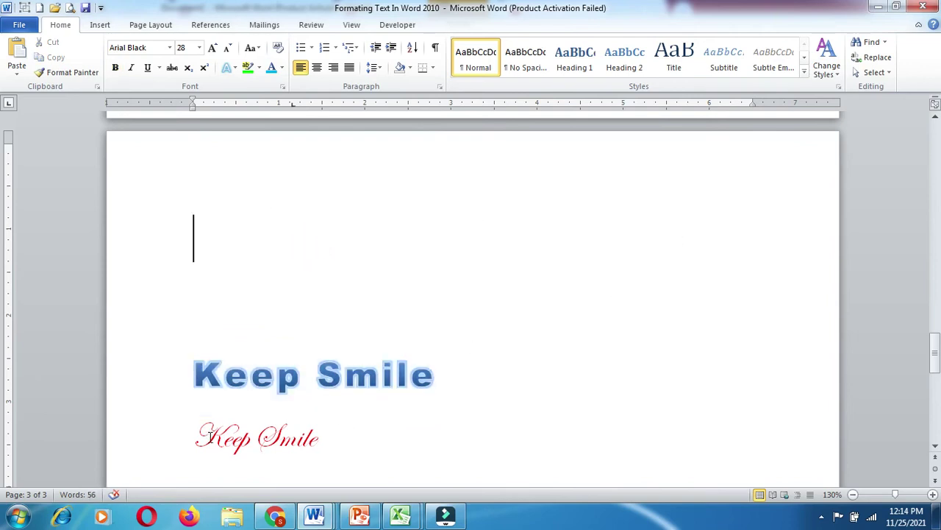
- Apply the orange text effect to the script Keep Smile line
drag(210, 437, 342, 445)
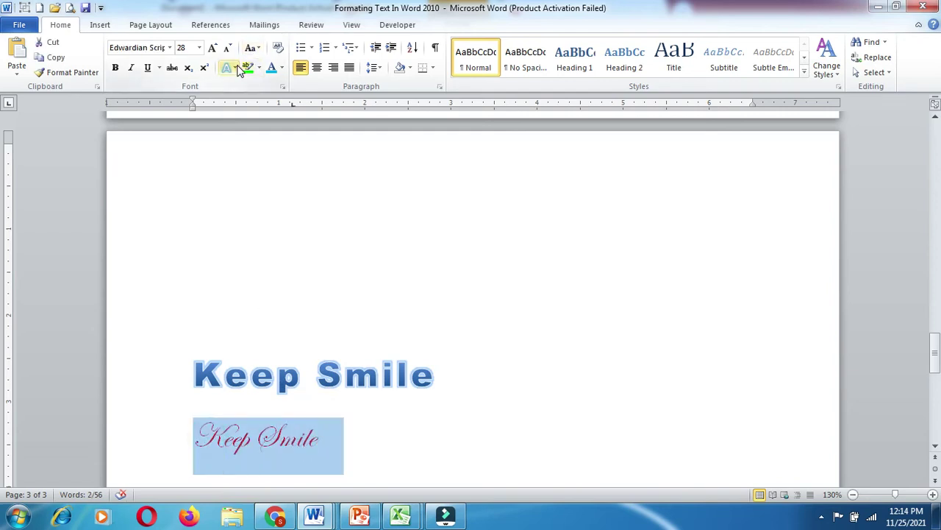
click(237, 68)
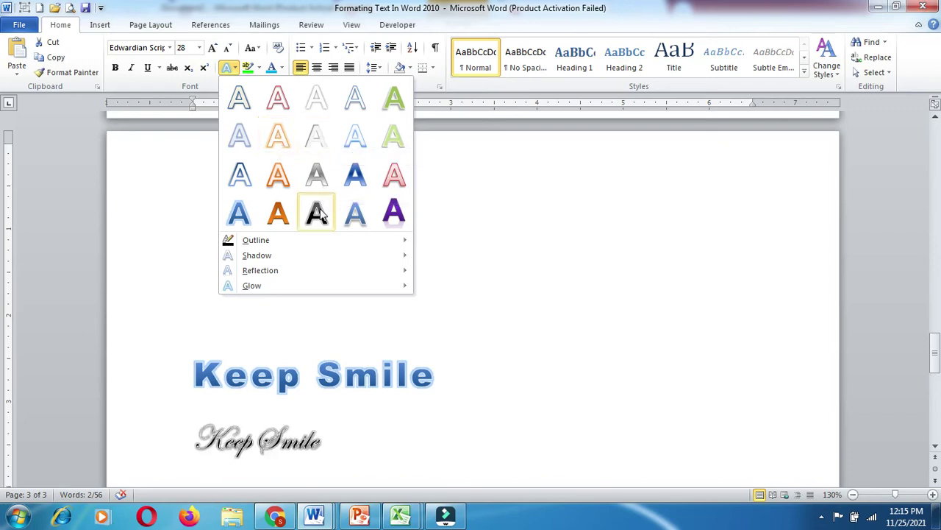
click(278, 213)
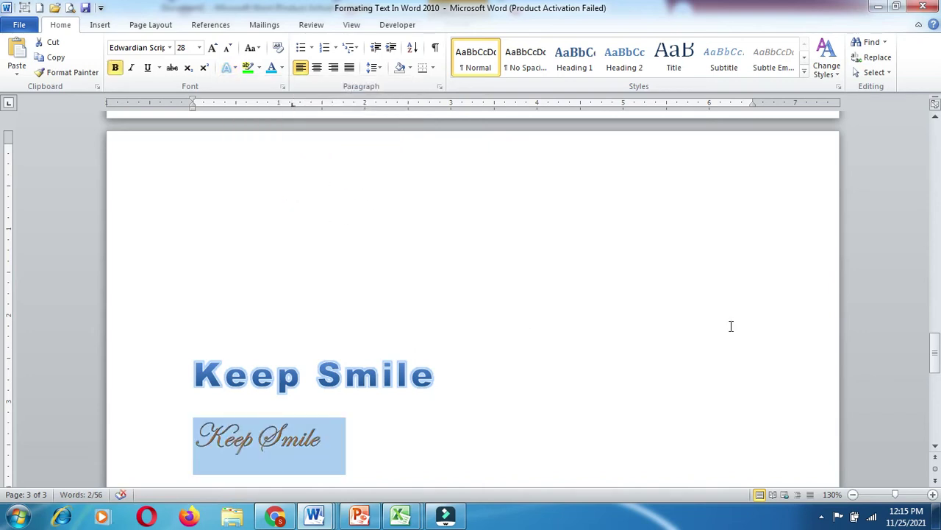
- Apply the purple gradient text effect to the KEEP SMILE capitals line
click(935, 446)
click(935, 445)
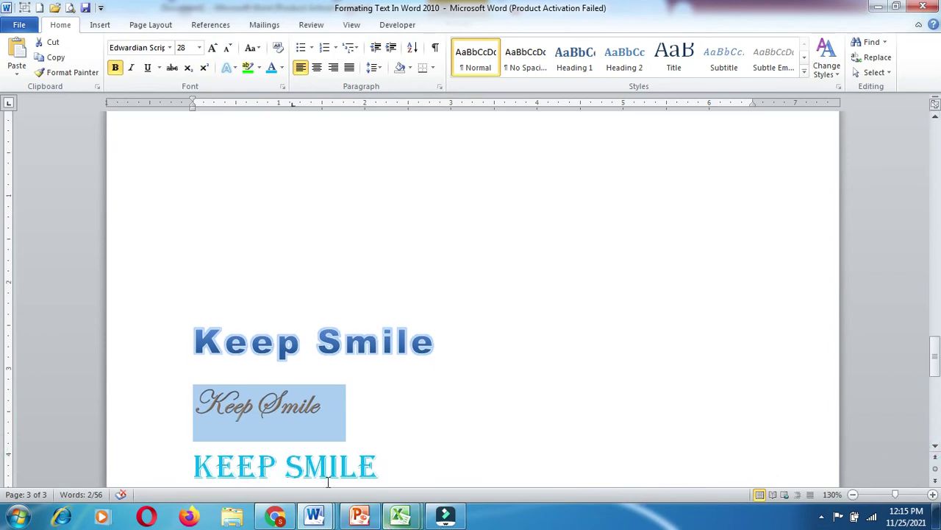
click(190, 456)
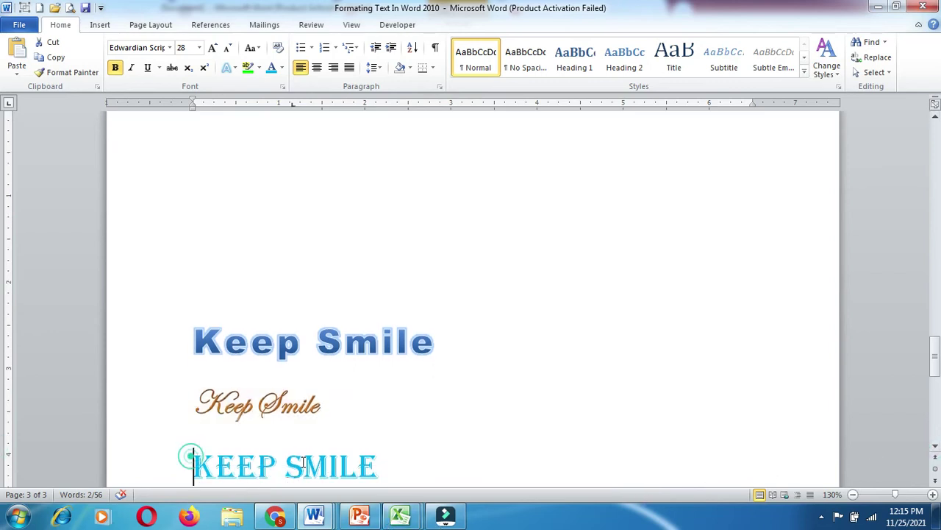
shift+click(383, 464)
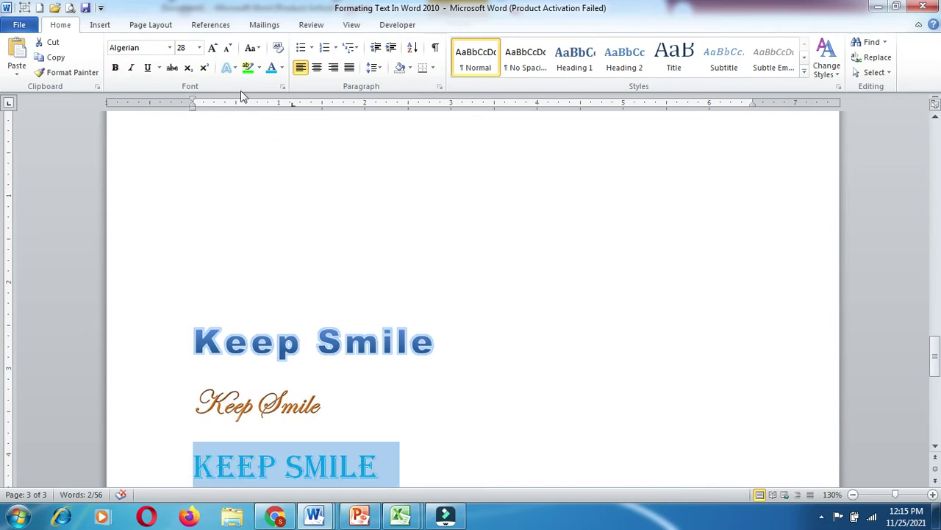
click(234, 69)
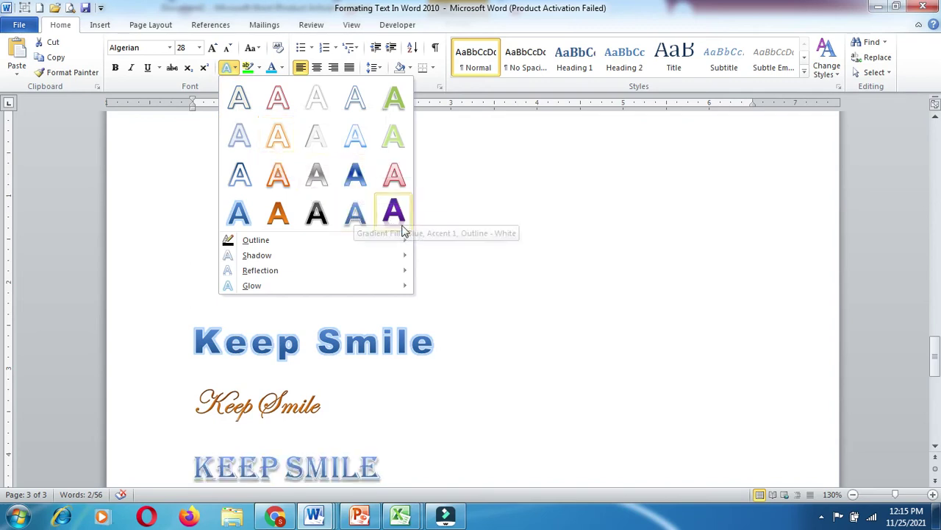
click(403, 229)
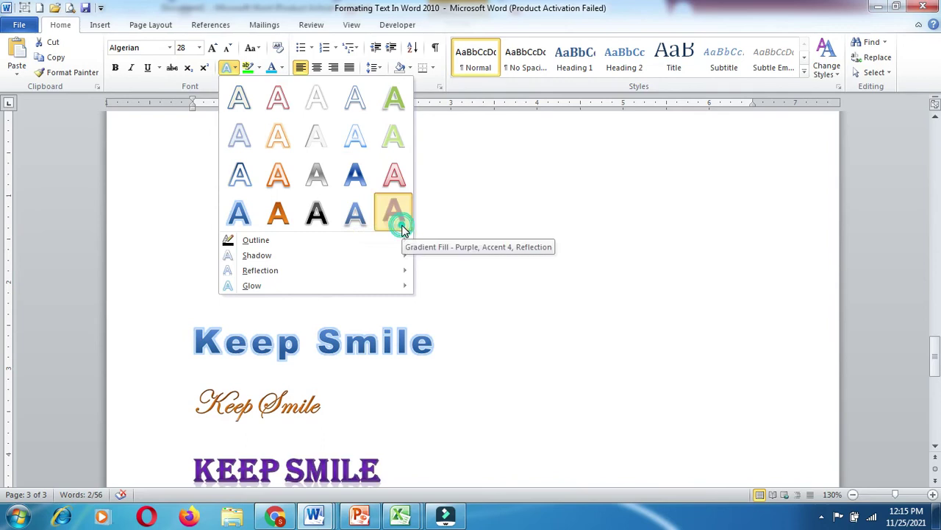
click(439, 364)
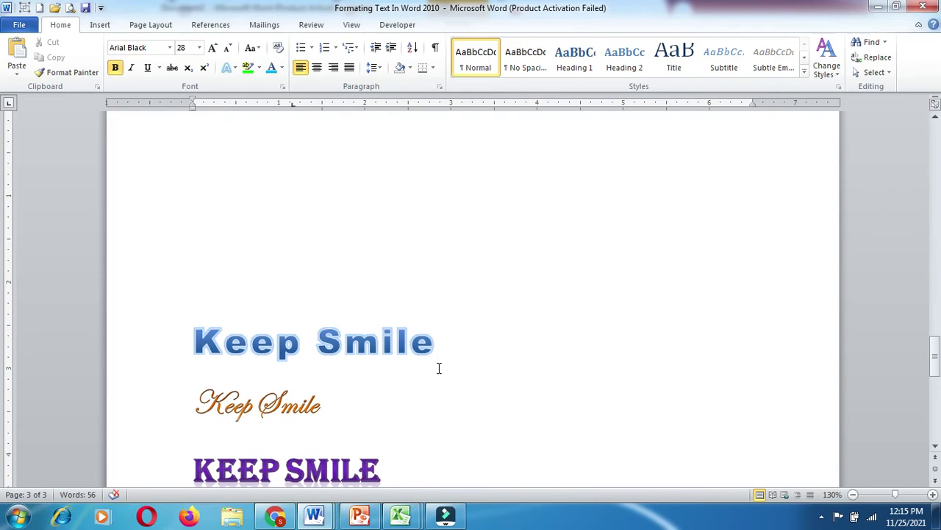
- Type 'Happy Diwali' on the empty line above the Keep Smile heading
click(223, 229)
text(H)
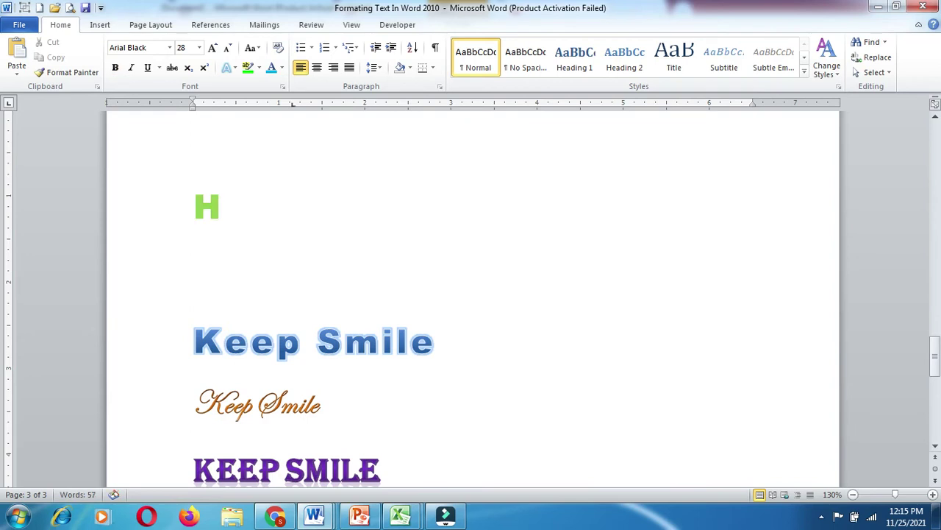
text(appy )
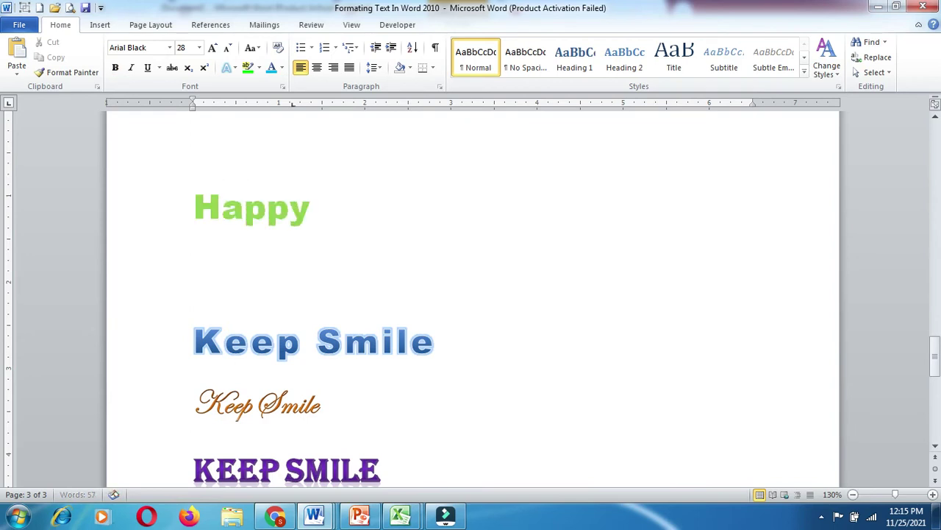
text(Di)
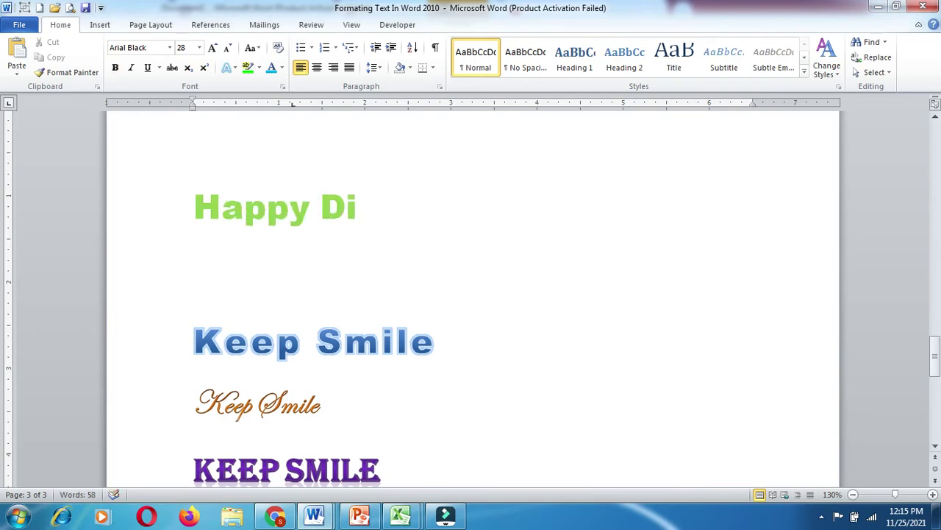
text(wali)
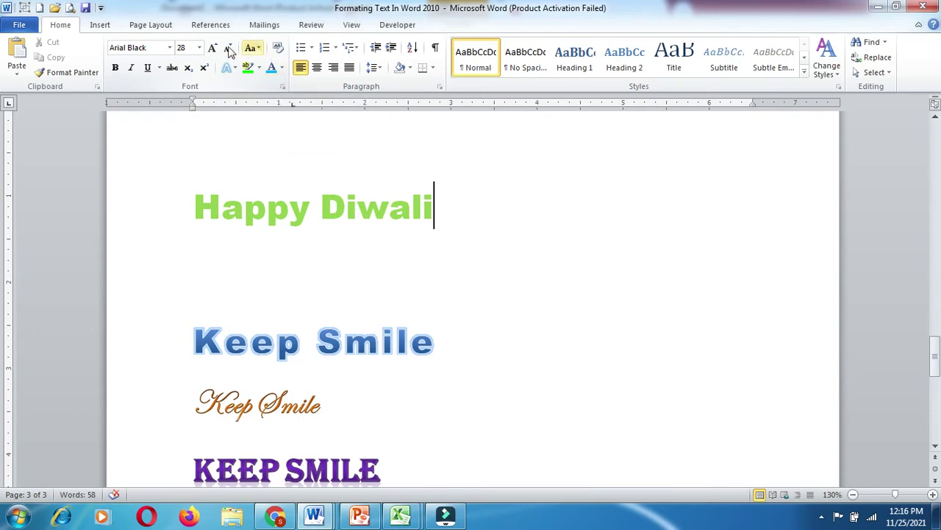
click(170, 48)
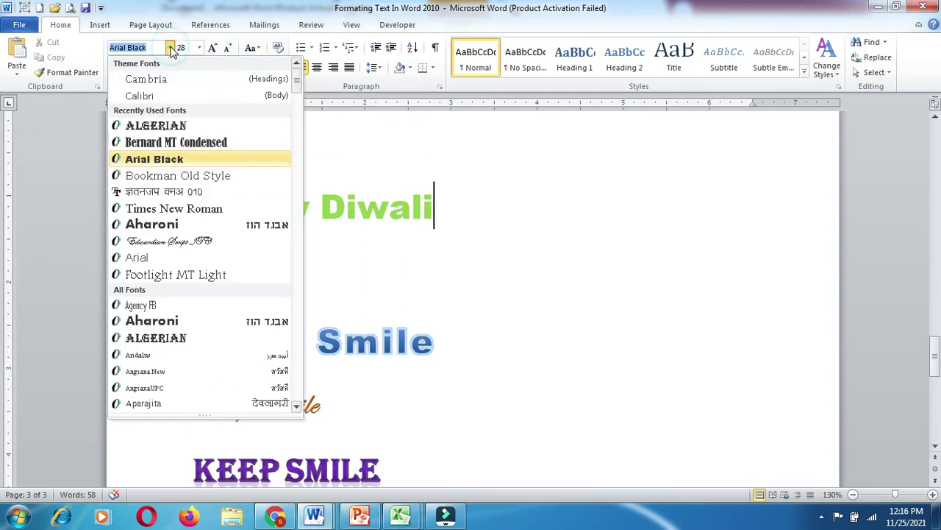
click(337, 175)
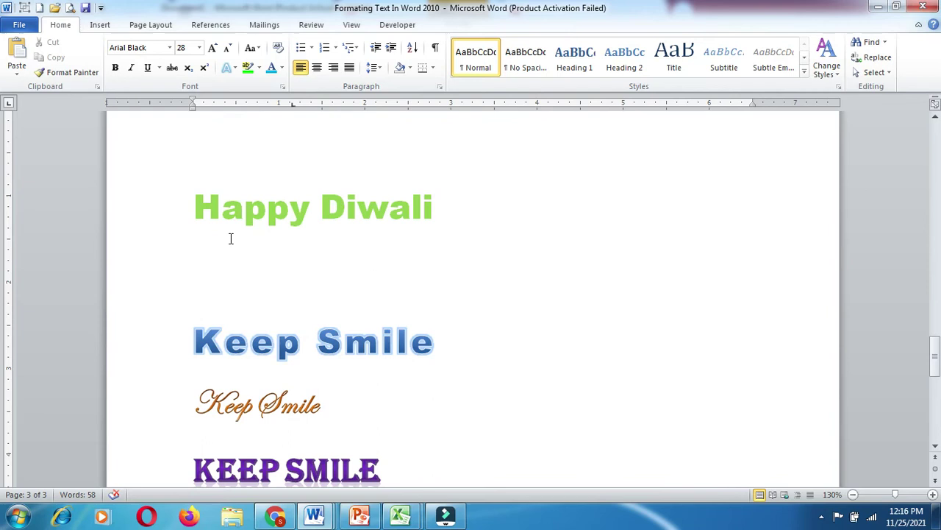
- Switch Happy Diwali to the Arial font and remove its bold
drag(200, 209, 471, 229)
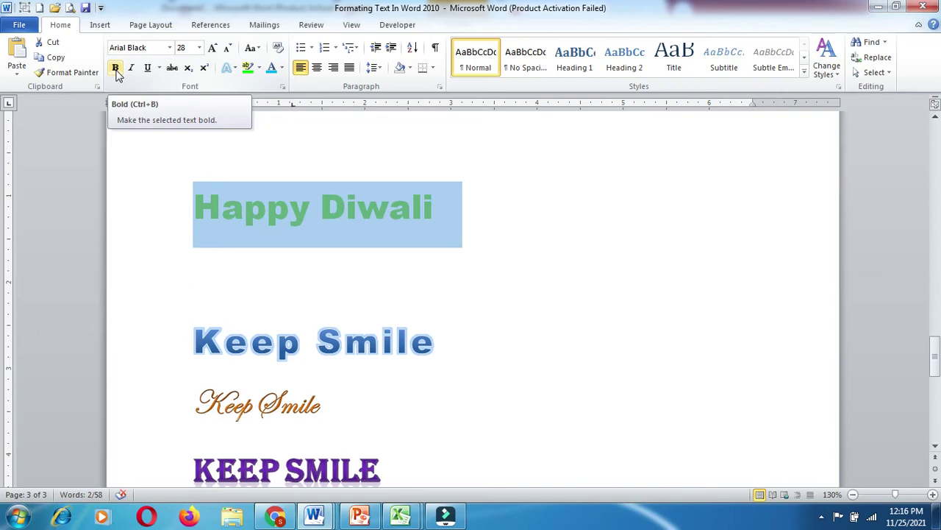
click(115, 69)
click(116, 69)
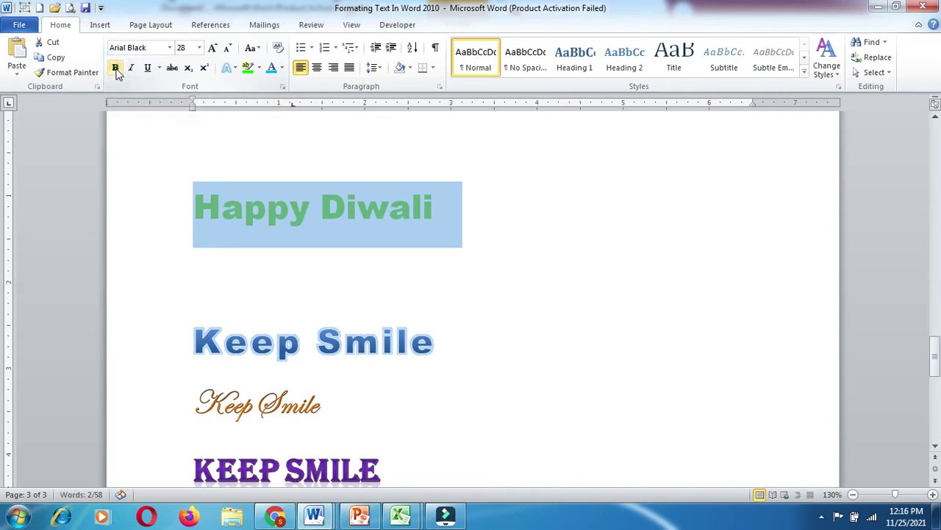
click(169, 48)
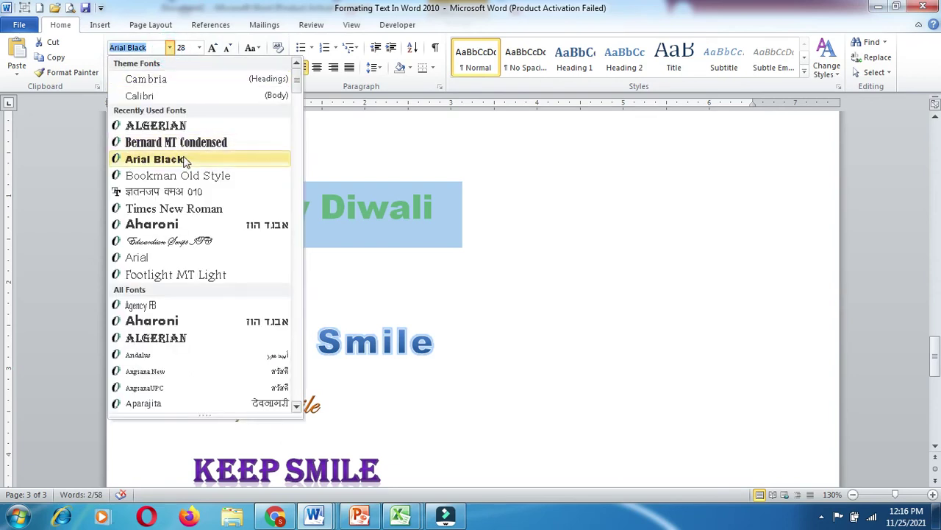
click(172, 258)
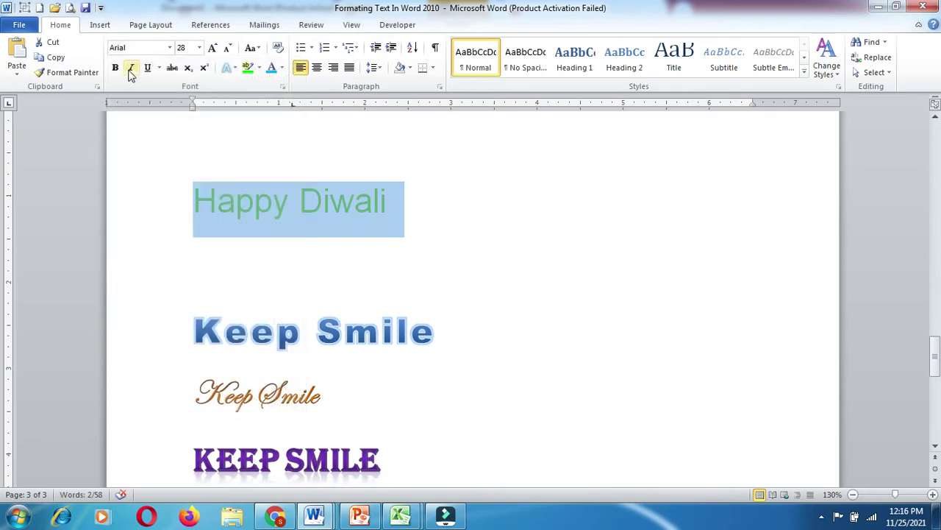
click(120, 70)
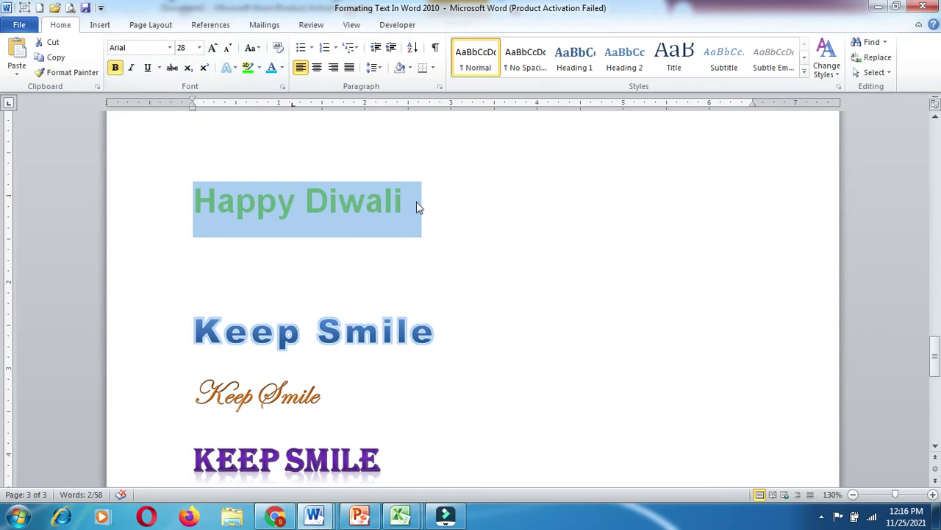
click(455, 220)
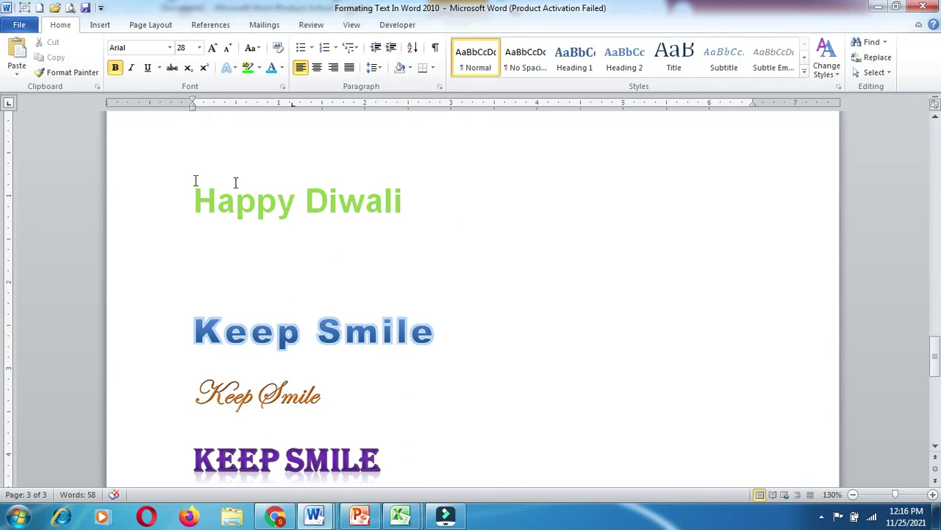
drag(196, 191, 420, 211)
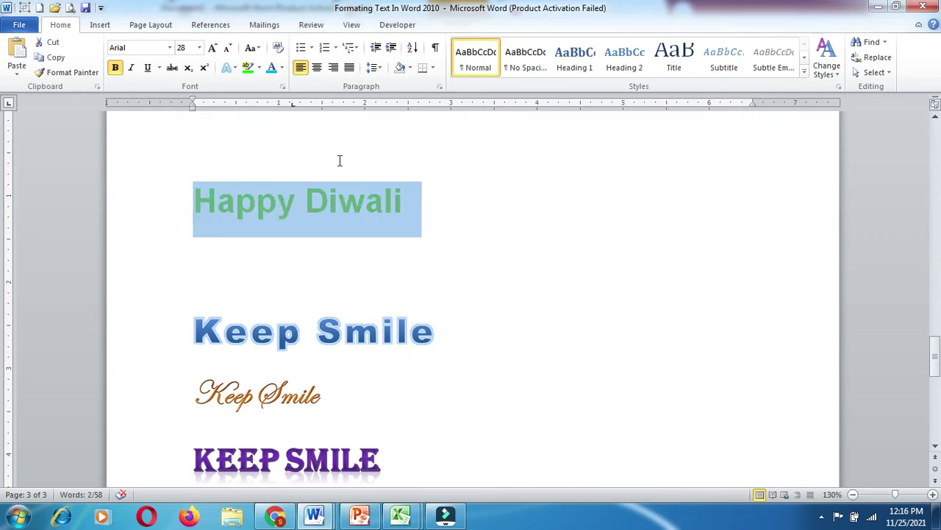
click(115, 68)
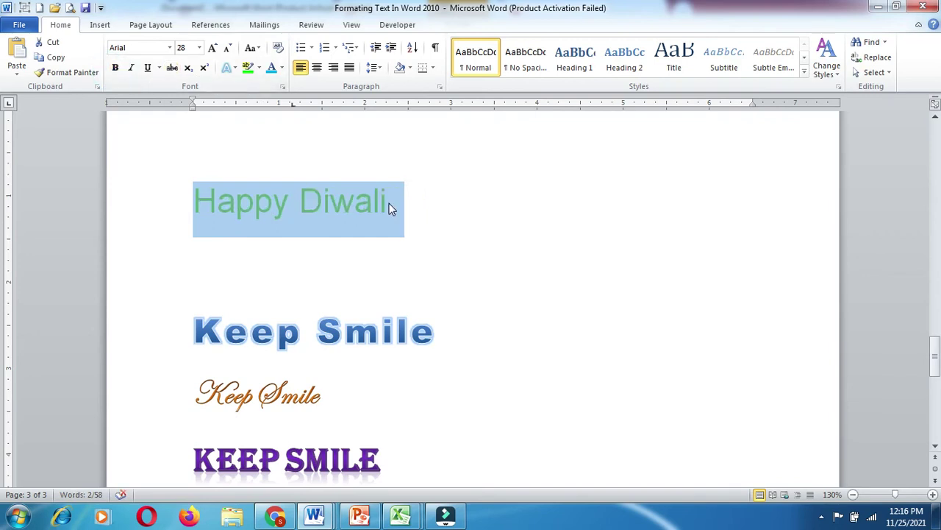
click(418, 209)
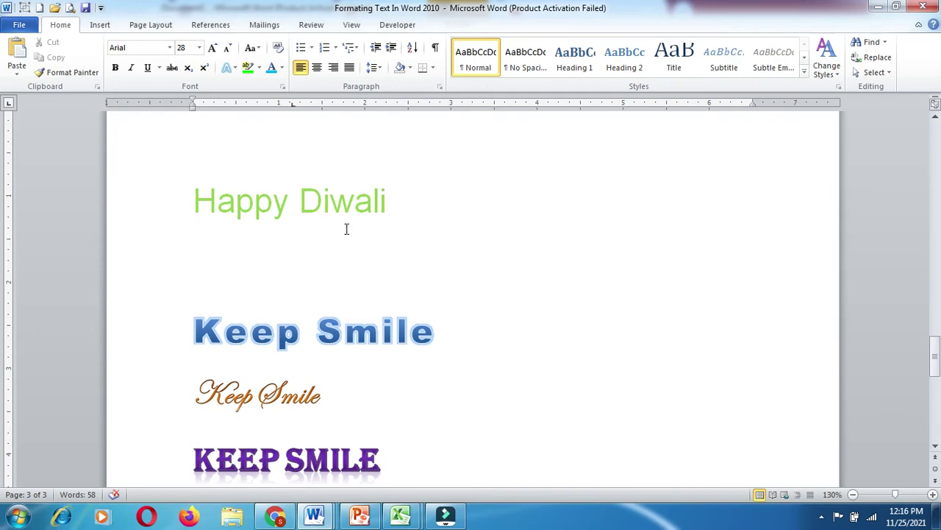
- Turn the Happy Diwali text black and reapply Arial
drag(194, 204, 364, 246)
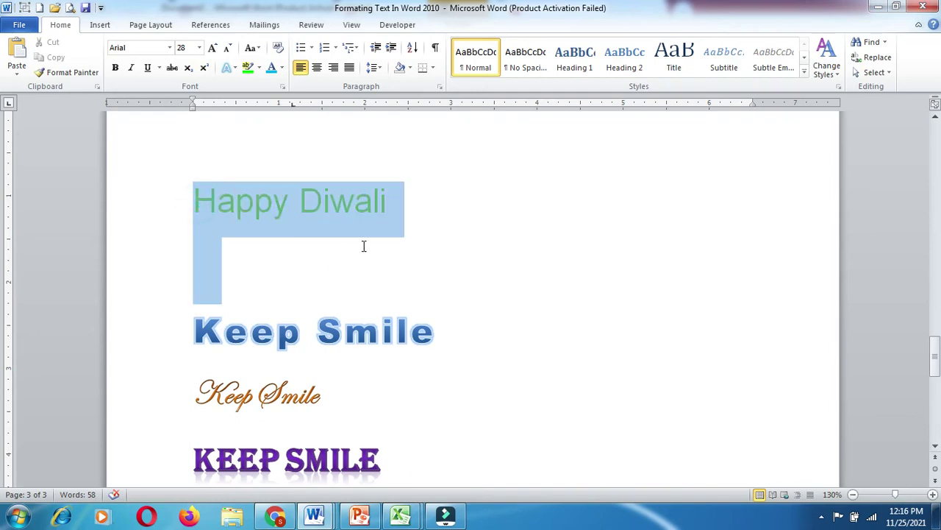
click(282, 68)
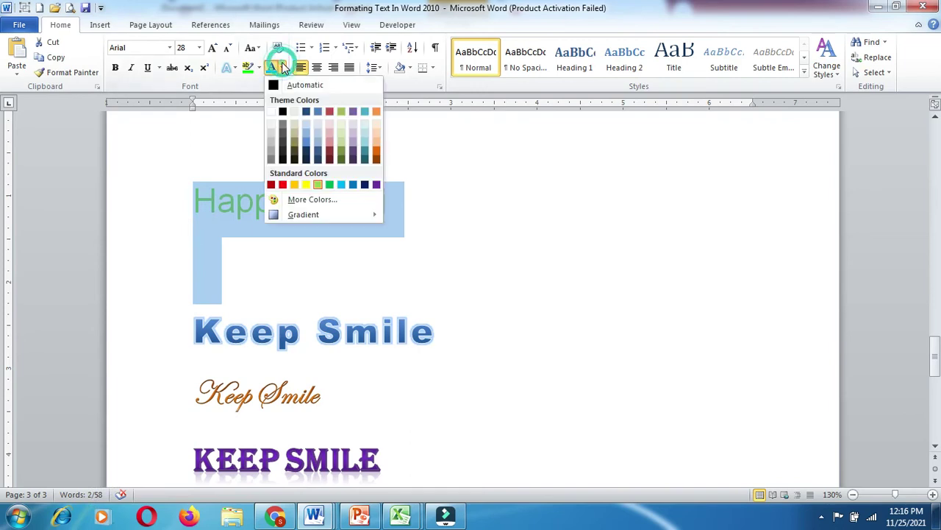
click(279, 85)
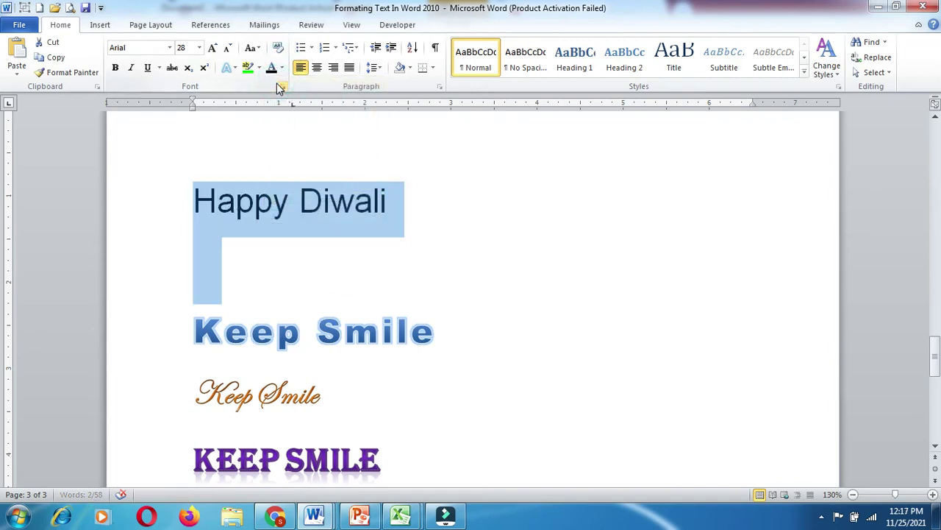
click(170, 48)
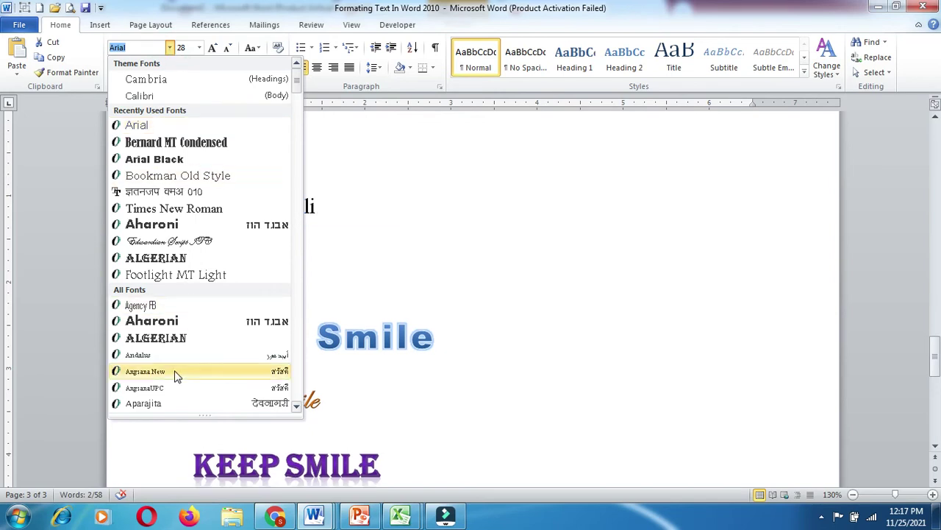
click(248, 126)
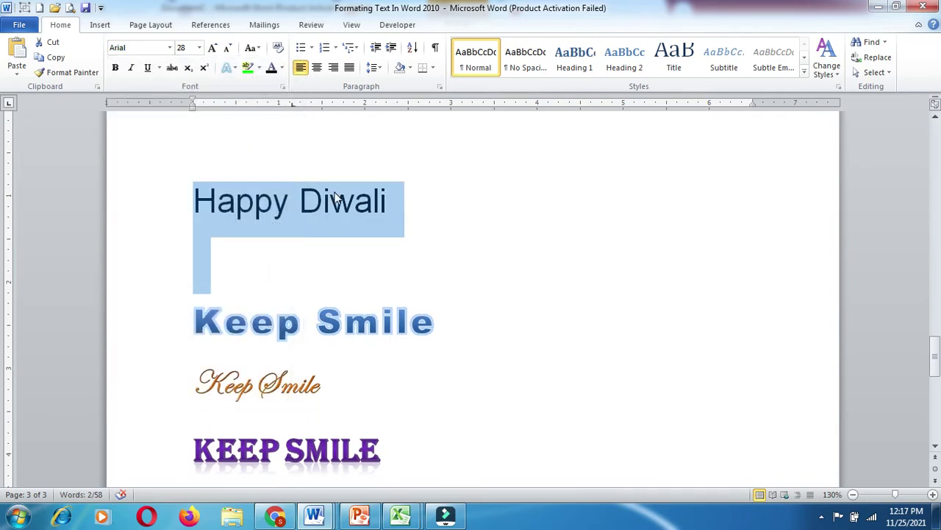
click(403, 209)
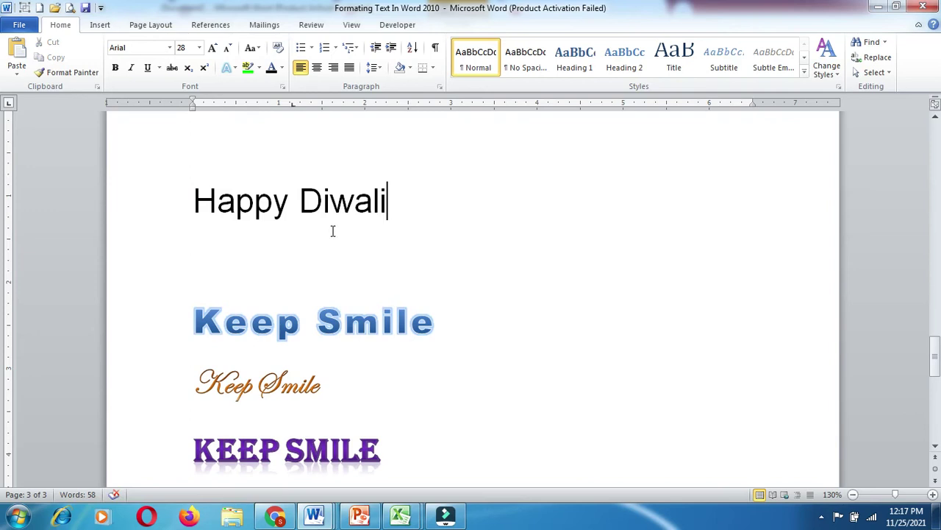
- Add a second 'Happy Diwali' line below and make it italic
key(Return)
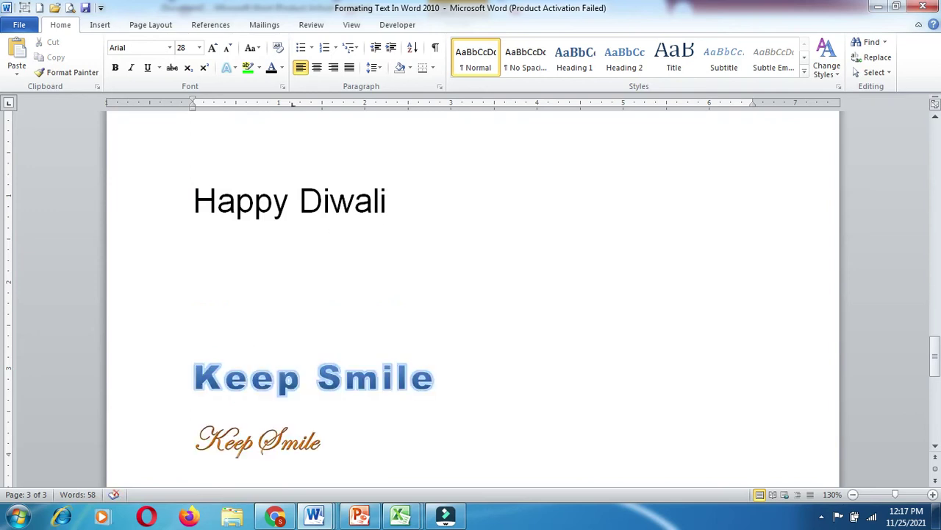
text(Ha)
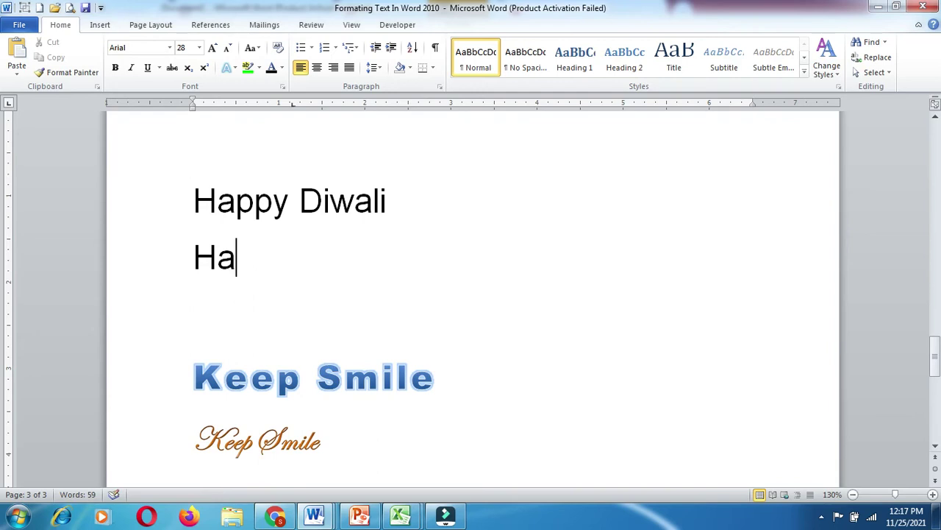
text(ppy Diwali)
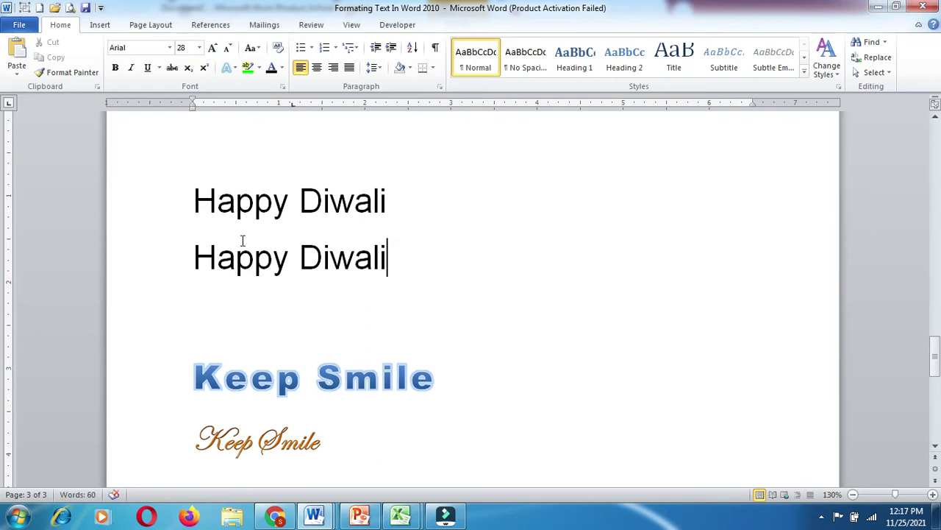
drag(194, 257, 371, 266)
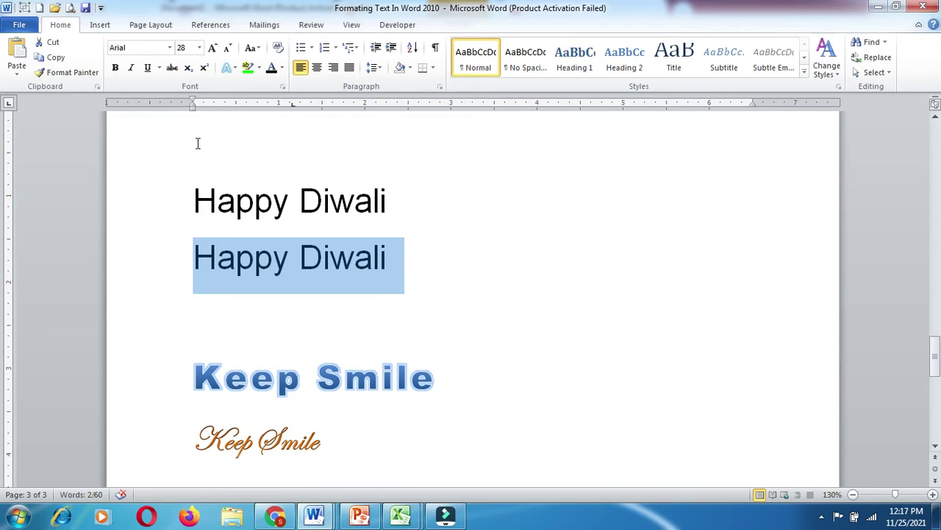
click(132, 67)
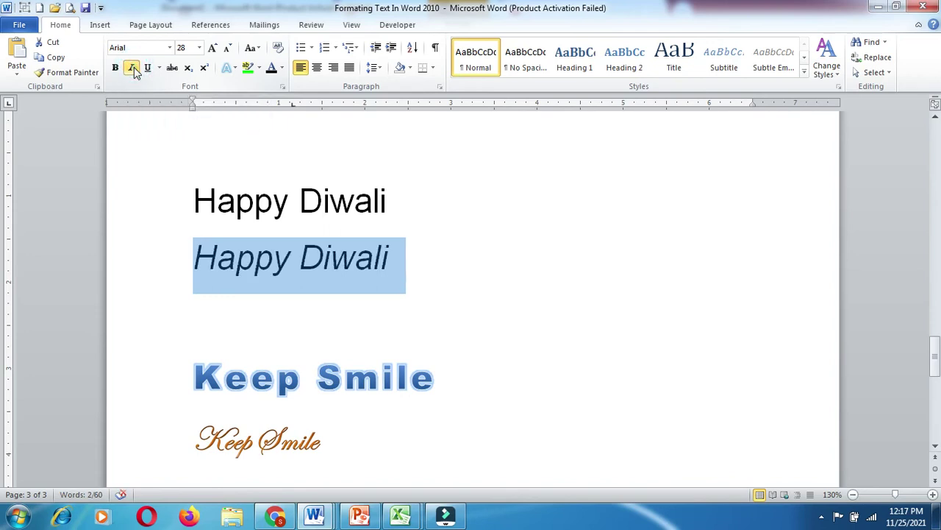
click(456, 281)
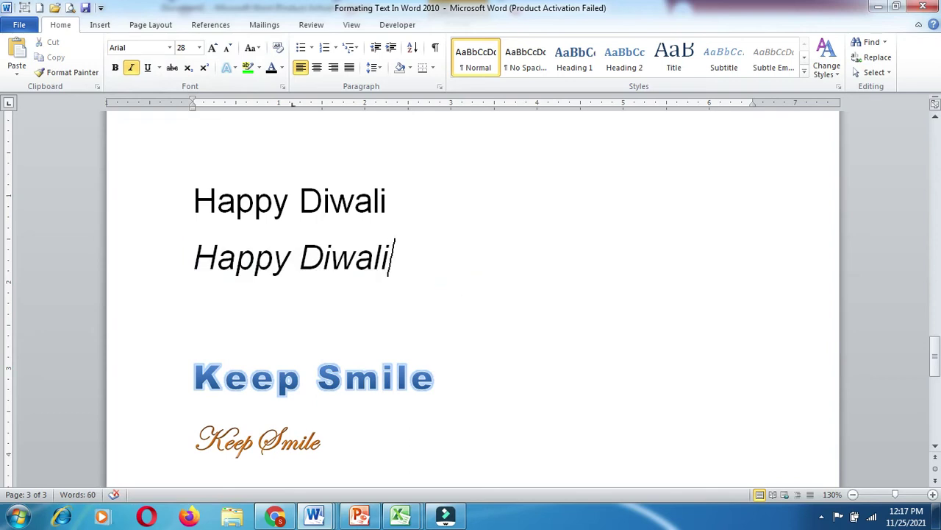
- Paste Keep Smile on a new line below and set it in Arial
key(Return)
text(Keep Smile)
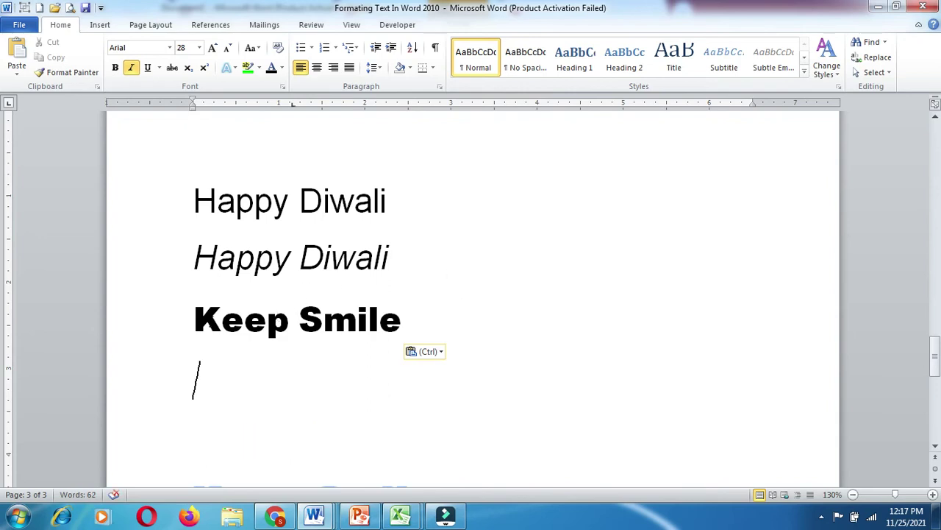
drag(195, 318, 422, 317)
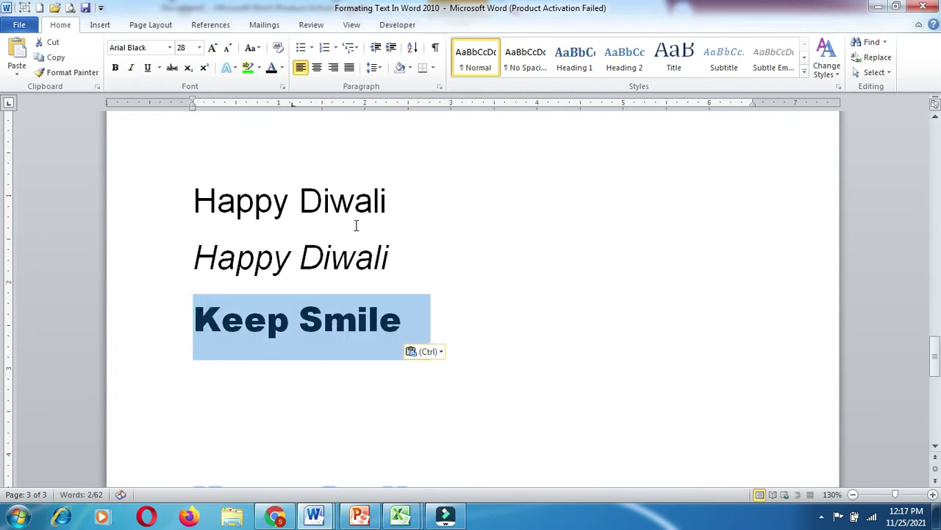
click(170, 48)
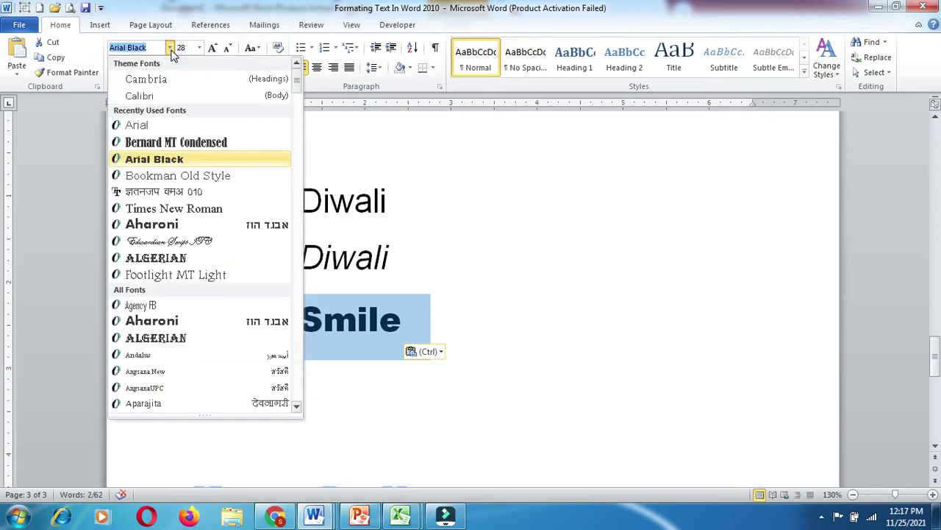
click(161, 127)
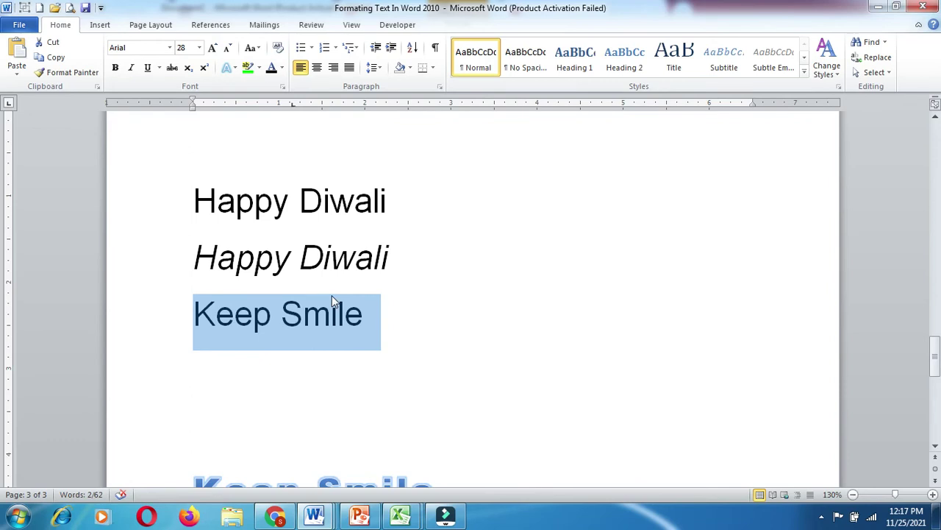
- Give the Keep Smile line a single solid underline, then deselect it
click(159, 68)
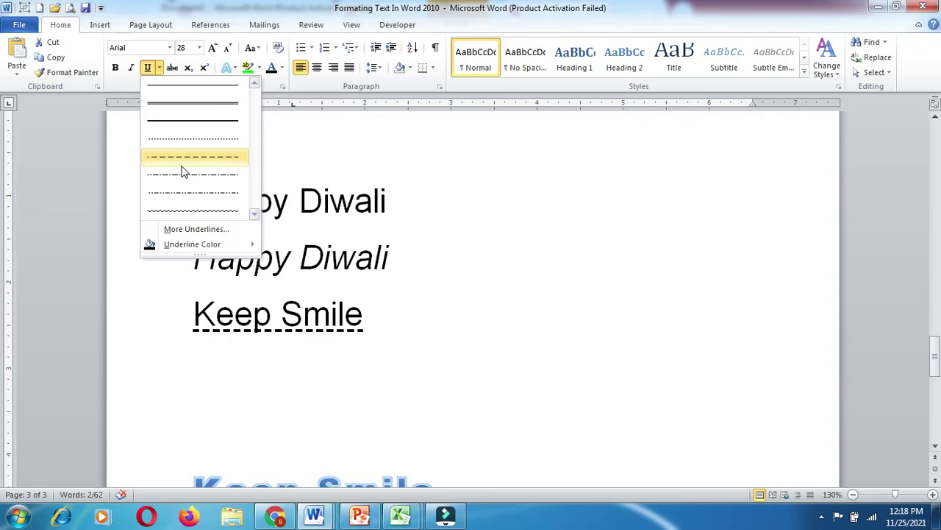
click(195, 124)
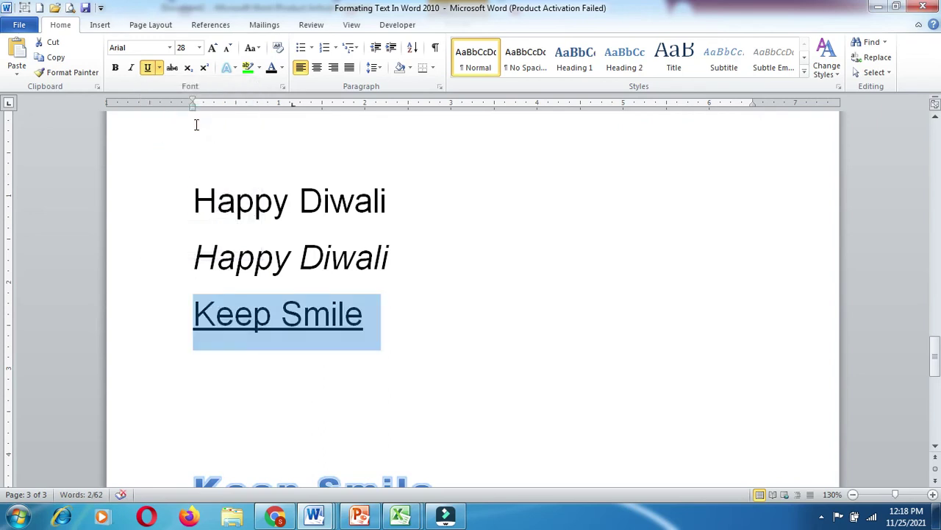
click(397, 318)
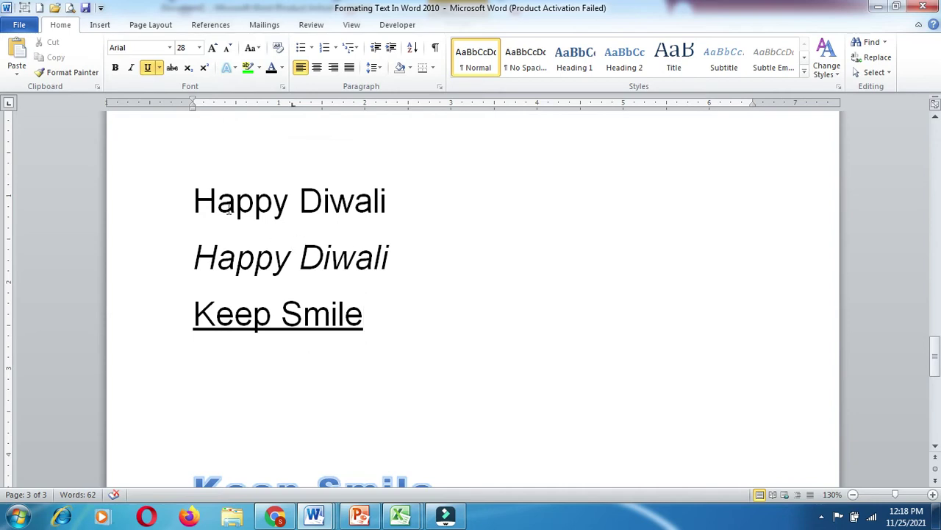
- Delete the Happy Diwali and Keep Smile lines and type 'Computer is a Electronic Machine.'
shift+click(196, 193)
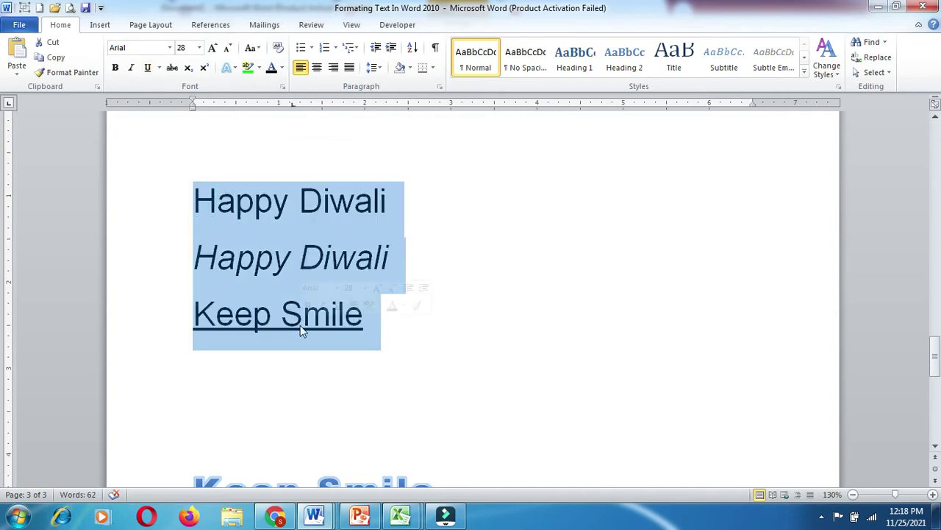
key(Delete)
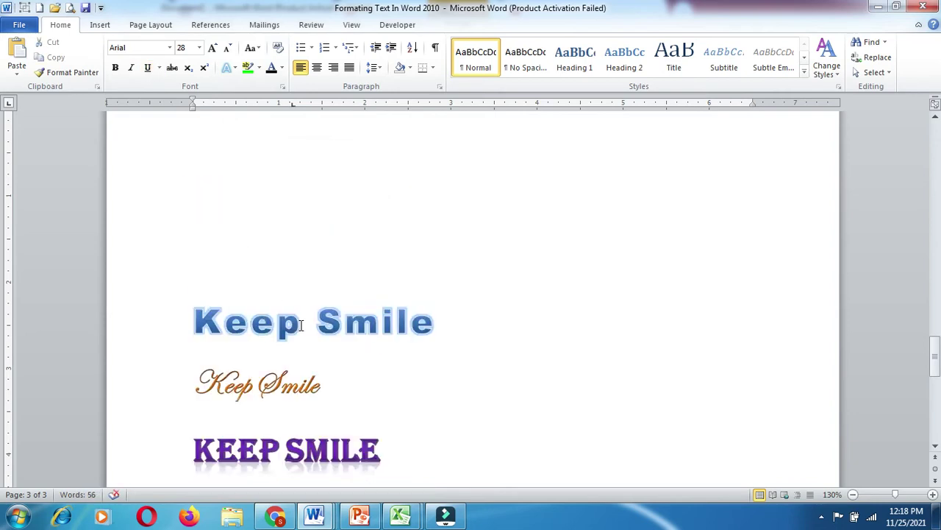
text(Compu)
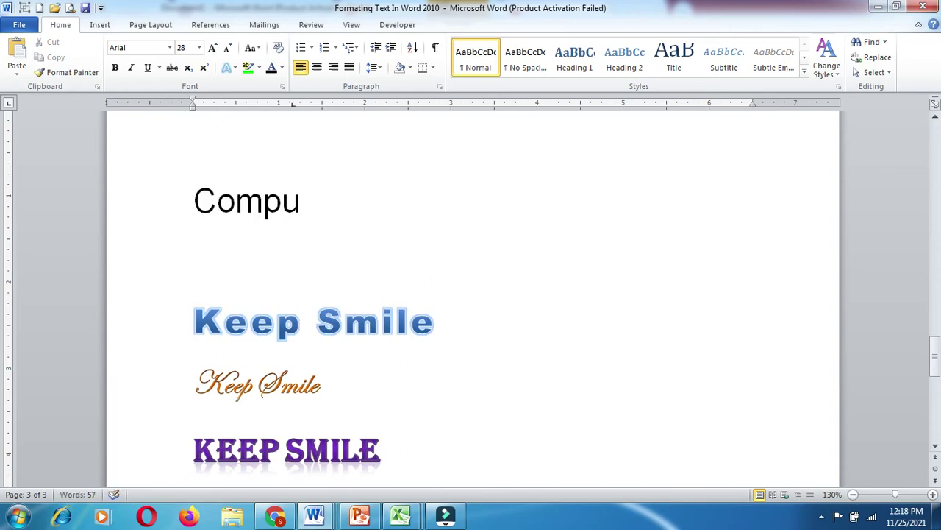
text(ter is a Elec)
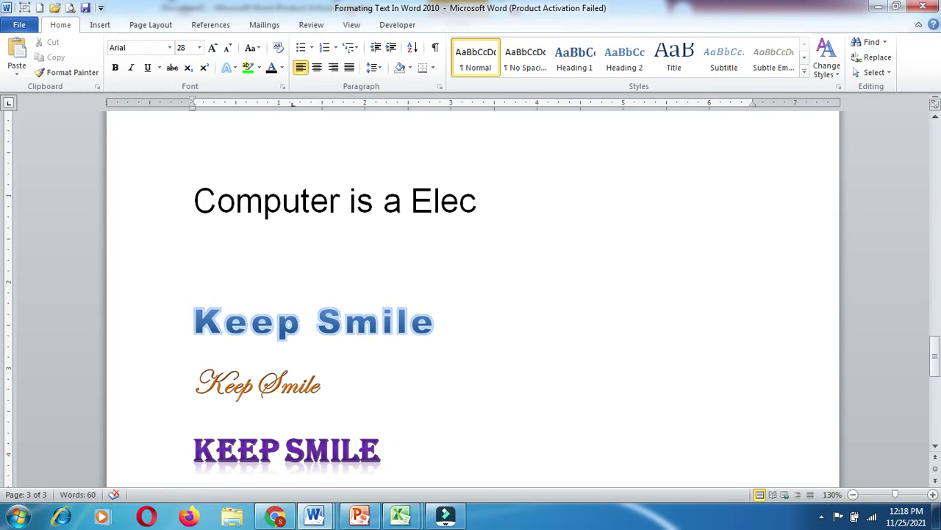
text(tronic Ma)
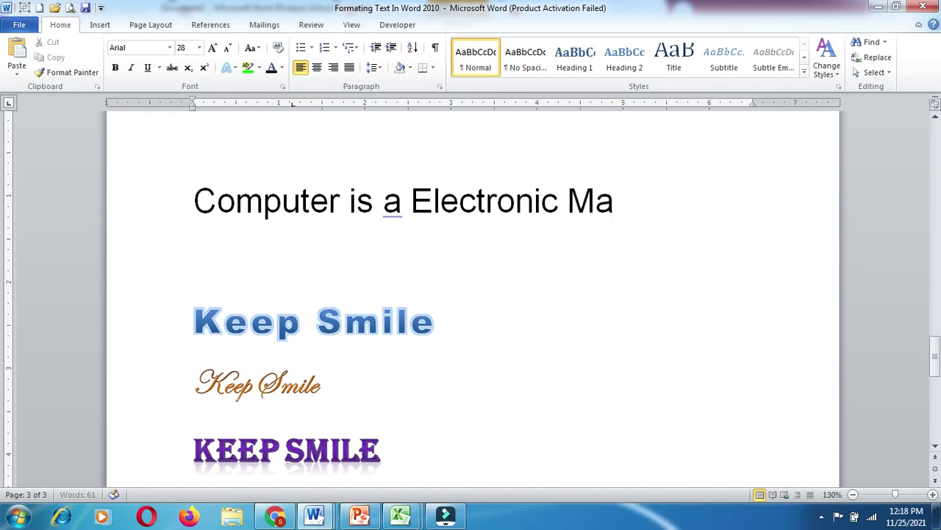
text(chine)
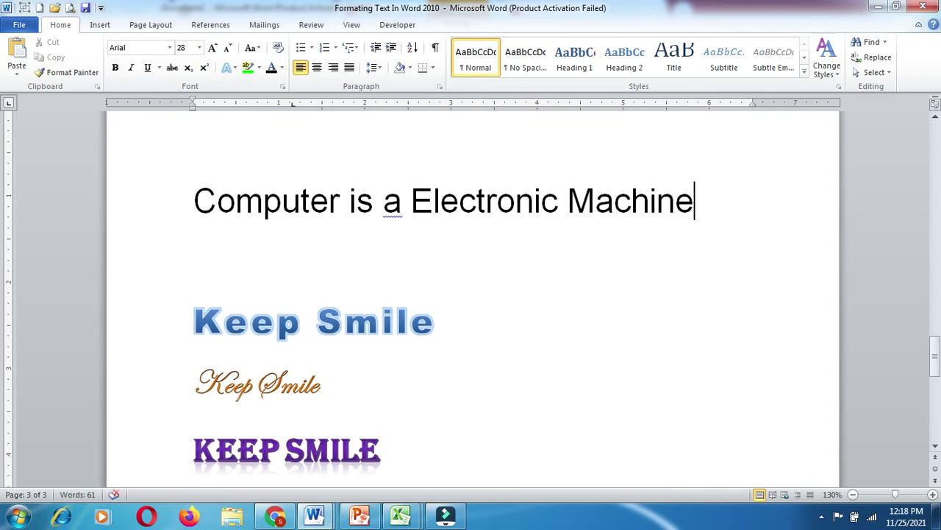
text(.)
- Copy the sentence and paste three more copies of it on new lines beneath
mouse_move(194, 200)
mouse_down()
mouse_move(565, 203)
mouse_move(731, 192)
mouse_up()
key(ctrl+c)
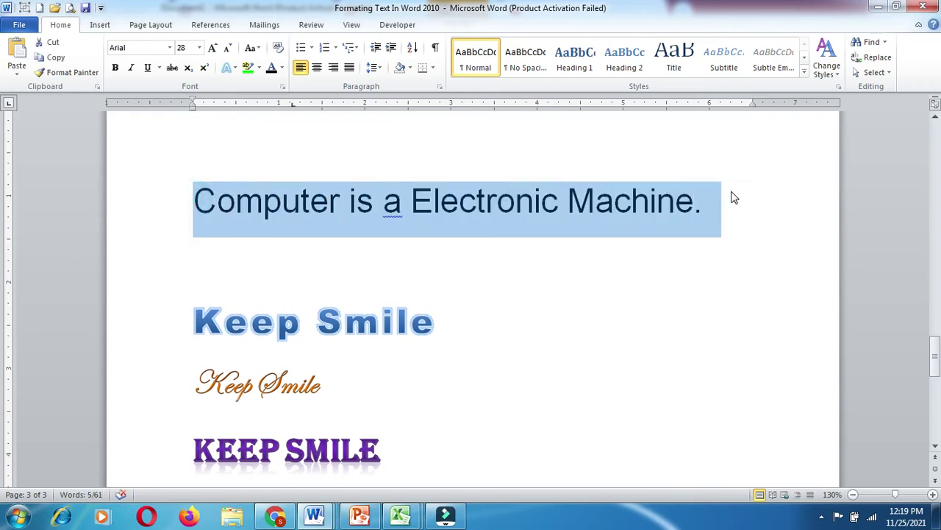
click(708, 204)
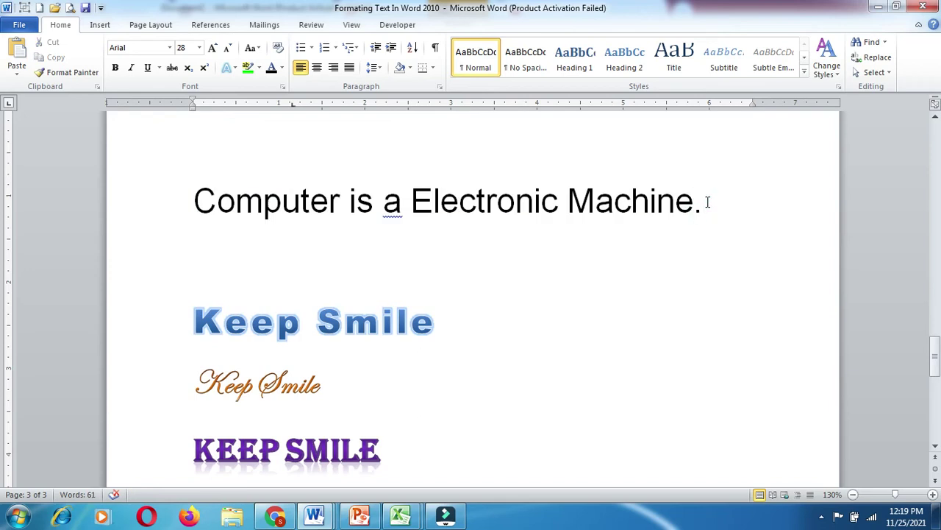
key(Return)
key(ctrl+v)
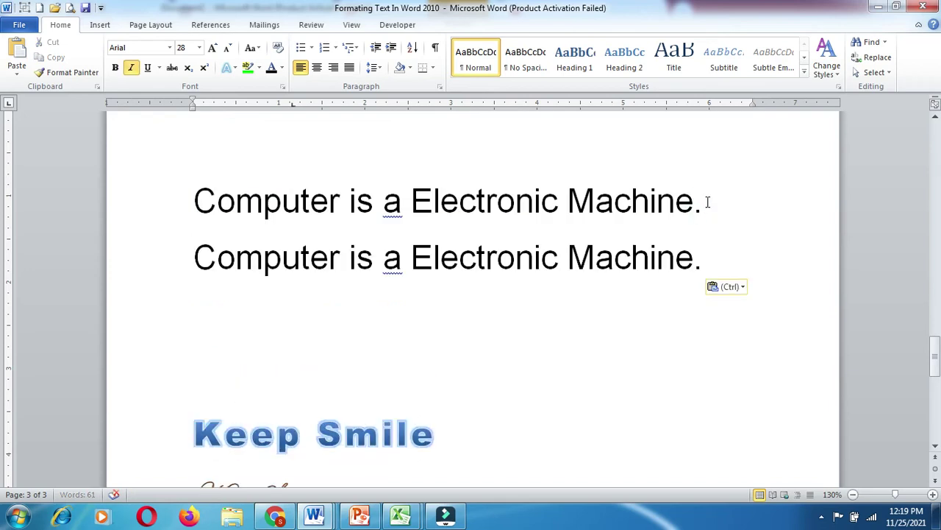
key(ctrl+v)
key(ctrl+v)
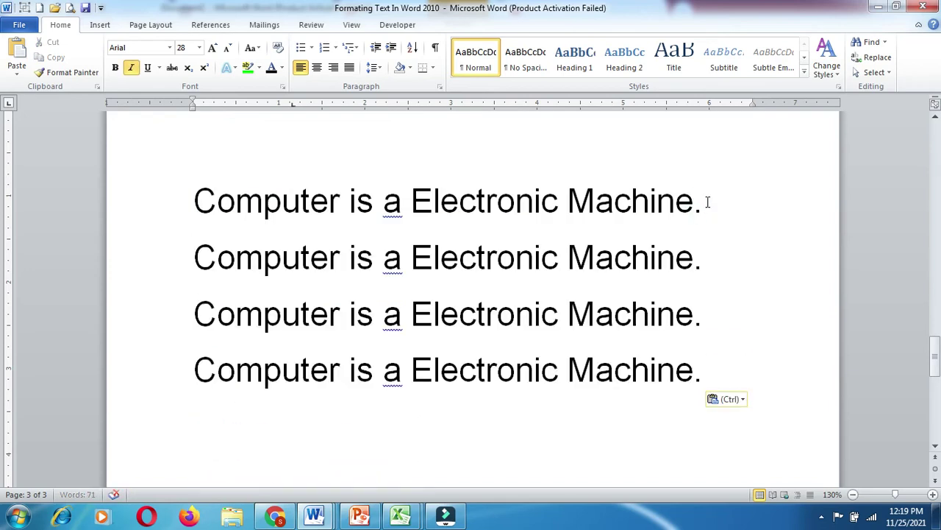
key(ctrl+v)
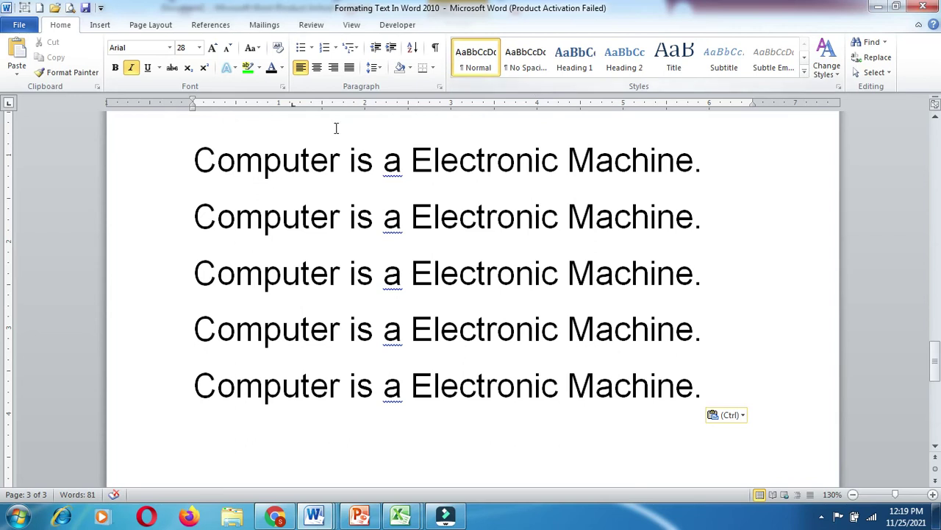
- Convert all five sentence lines to lowercase: the first line, then lines 2 to 5
drag(199, 163, 566, 158)
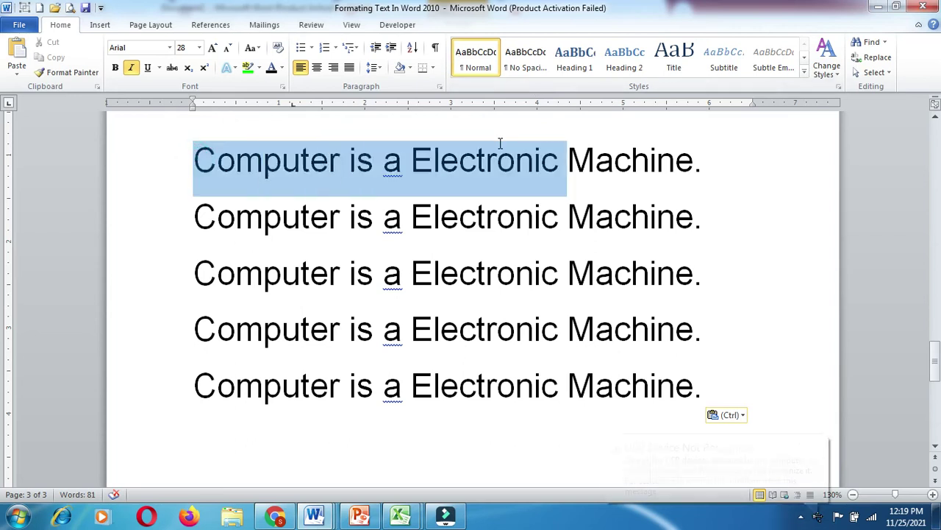
drag(676, 134, 705, 166)
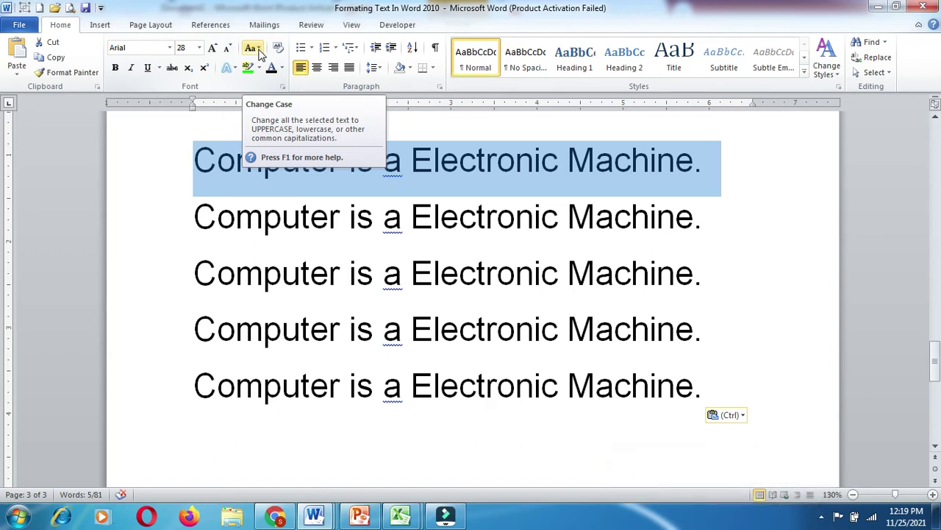
click(258, 50)
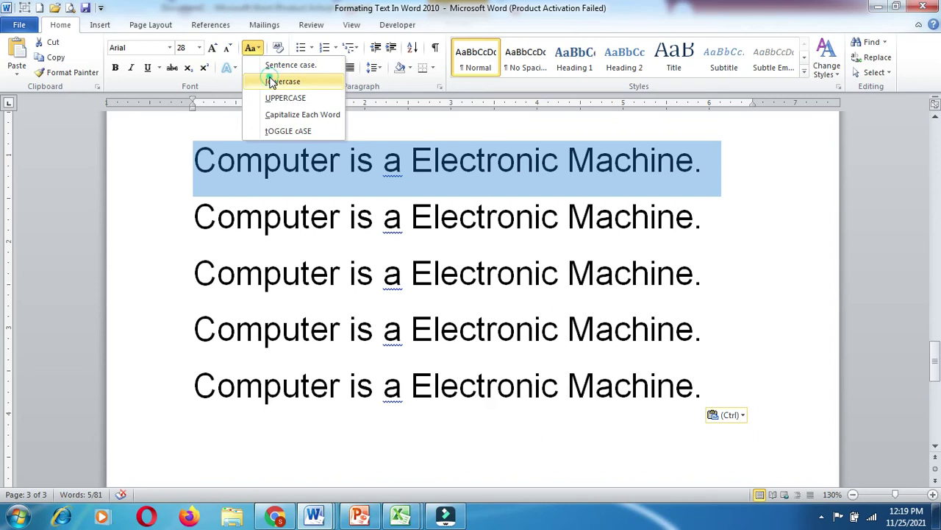
click(270, 82)
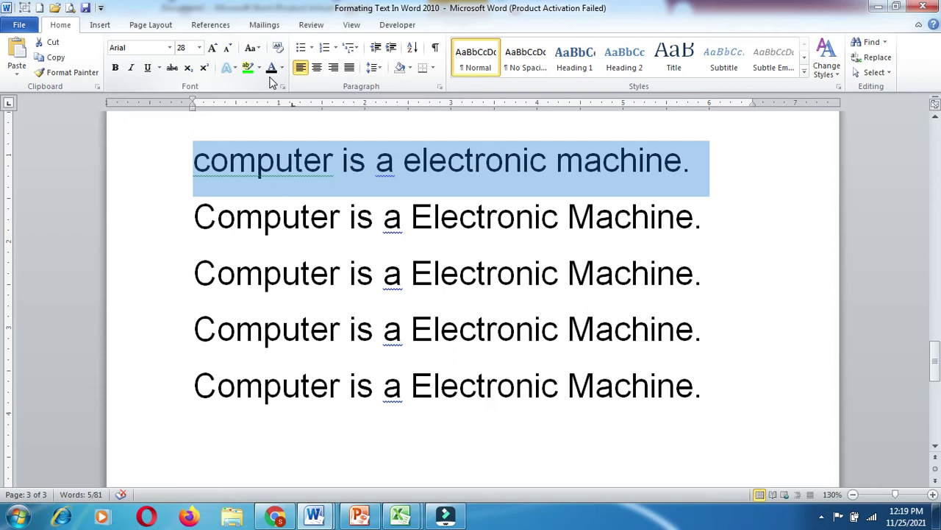
click(194, 209)
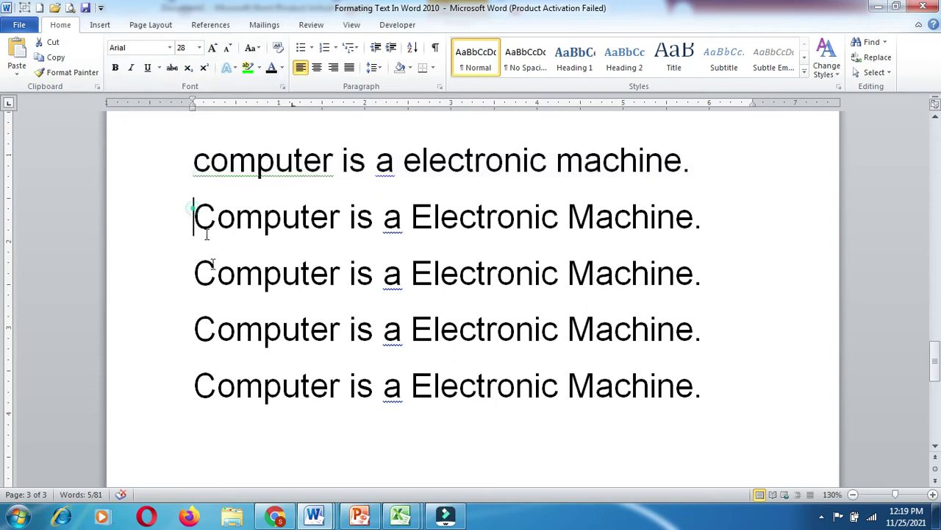
drag(207, 233, 695, 386)
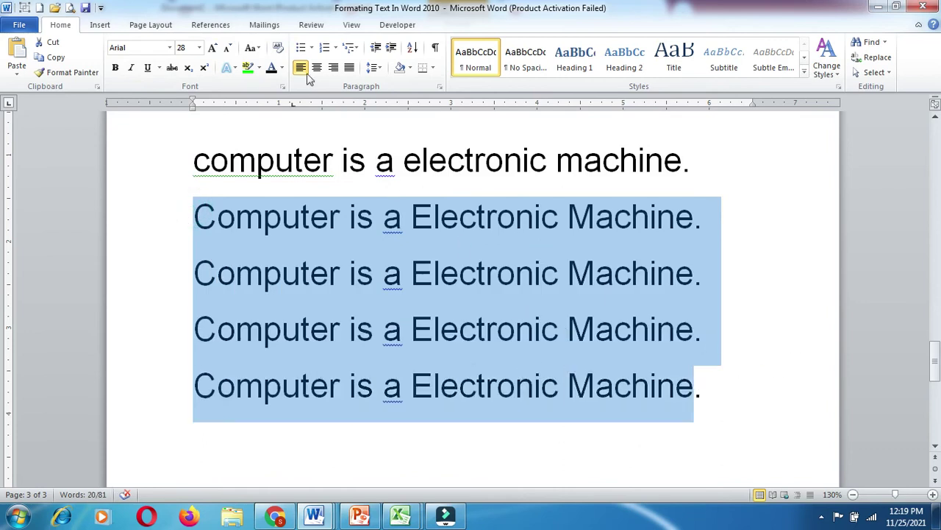
click(252, 48)
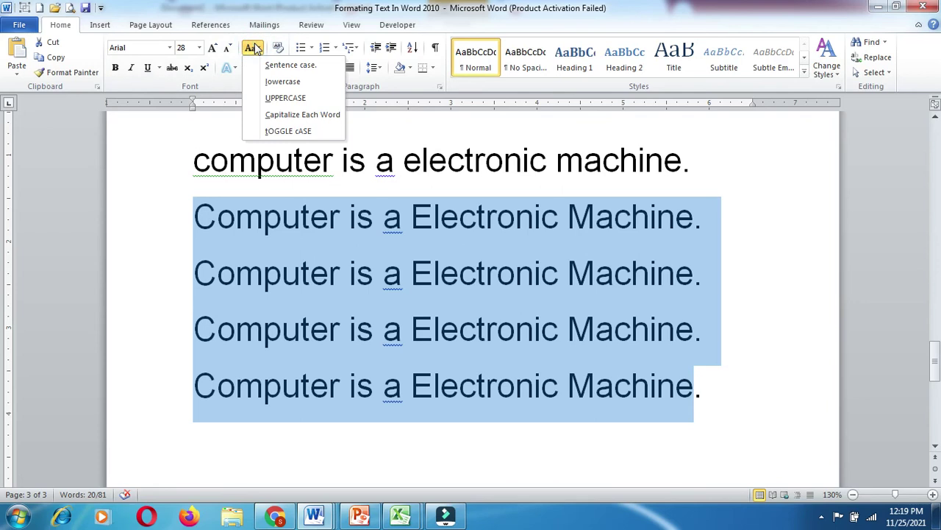
click(267, 81)
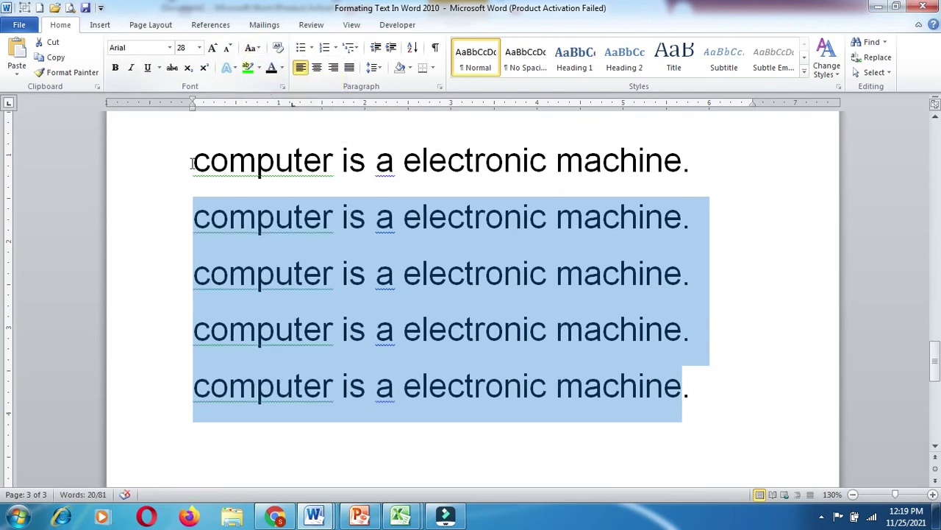
- Put the first line in Sentence case, 'Computer is a electronic machine.'
mouse_move(191, 164)
mouse_down()
mouse_move(620, 127)
mouse_move(704, 159)
mouse_up()
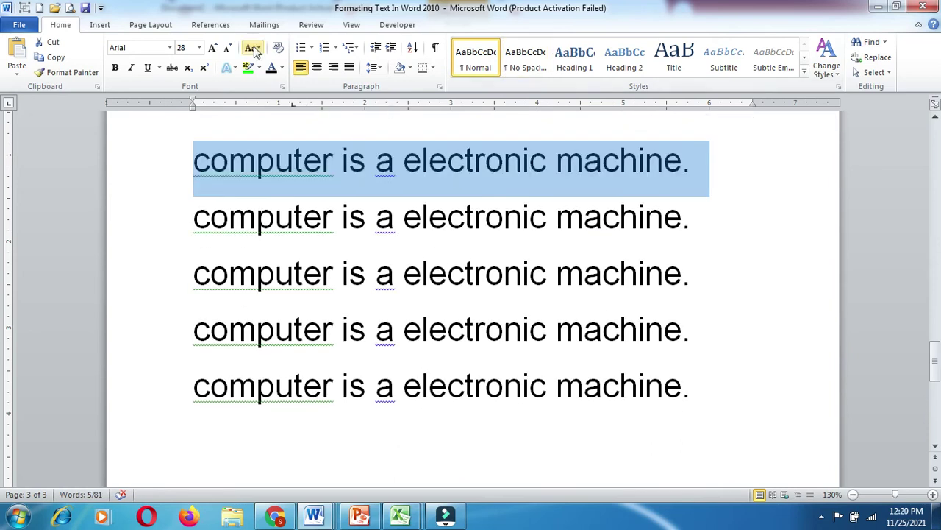
click(257, 52)
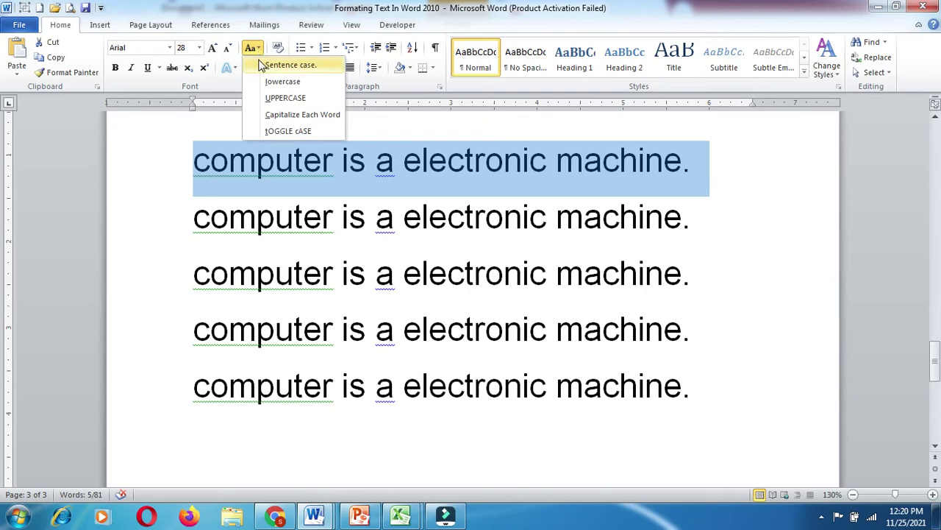
click(291, 64)
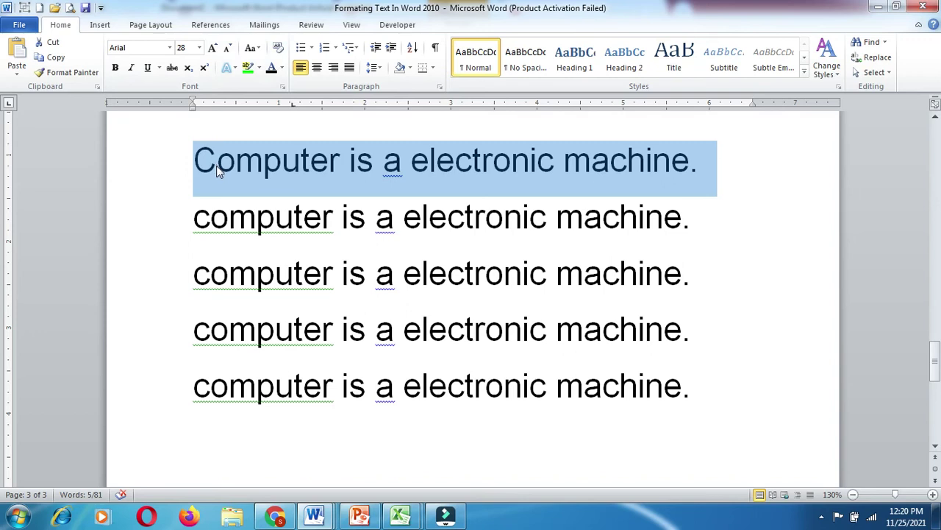
mouse_move(197, 209)
mouse_down()
mouse_move(441, 181)
mouse_move(728, 218)
mouse_up()
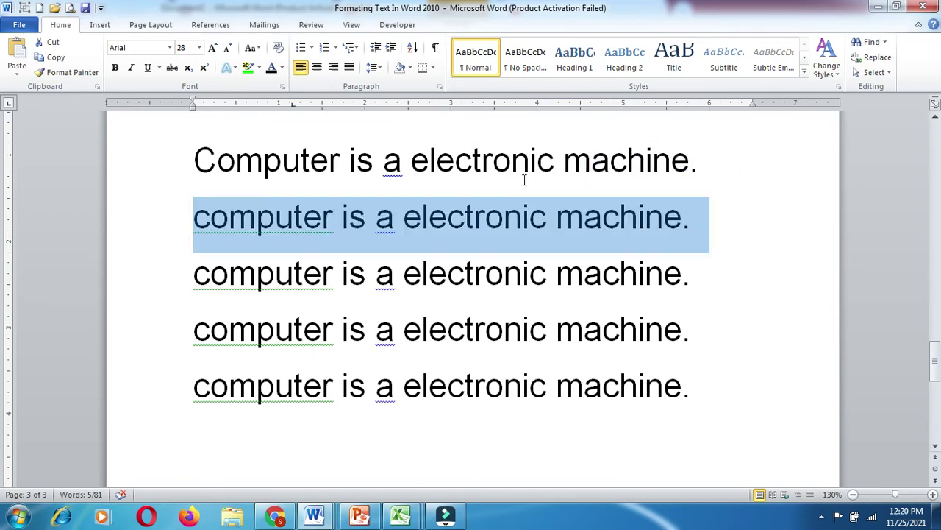
- Make the second sentence line all uppercase: 'COMPUTER IS A ELECTRONIC MACHINE.'
click(258, 50)
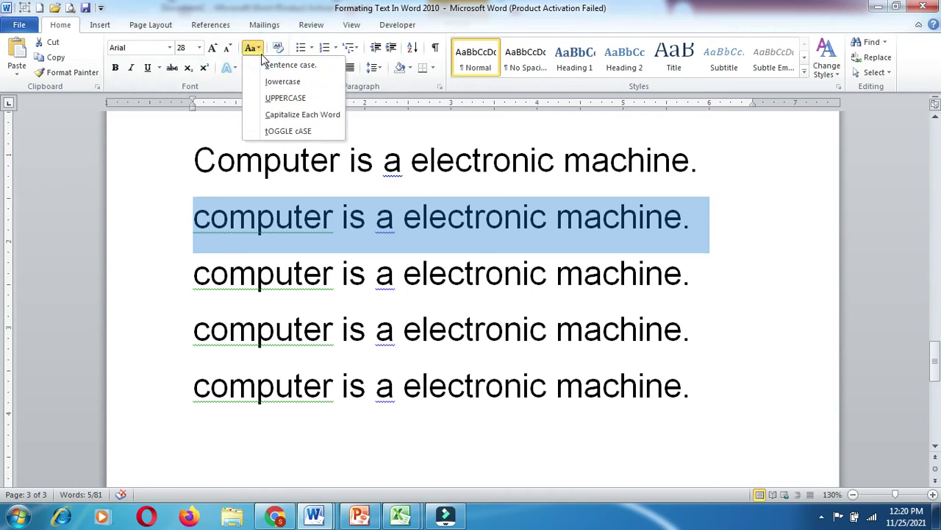
click(282, 99)
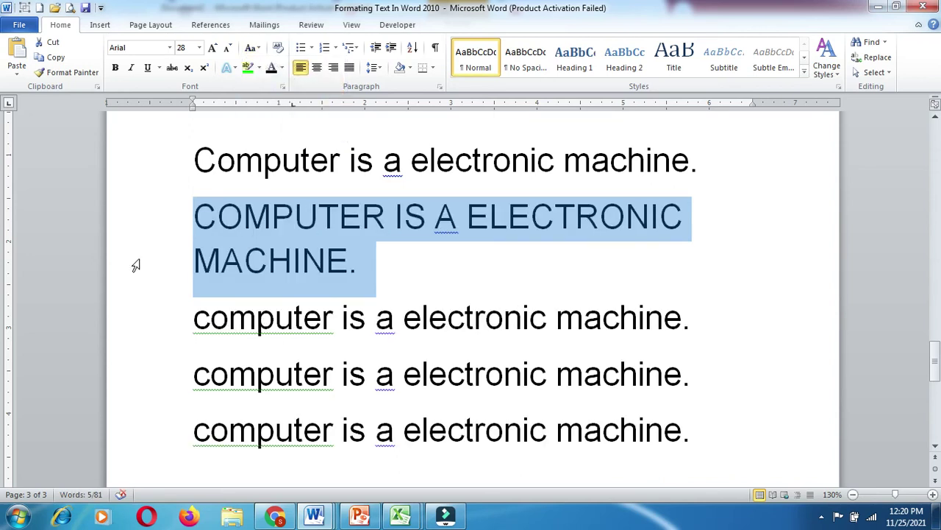
click(197, 318)
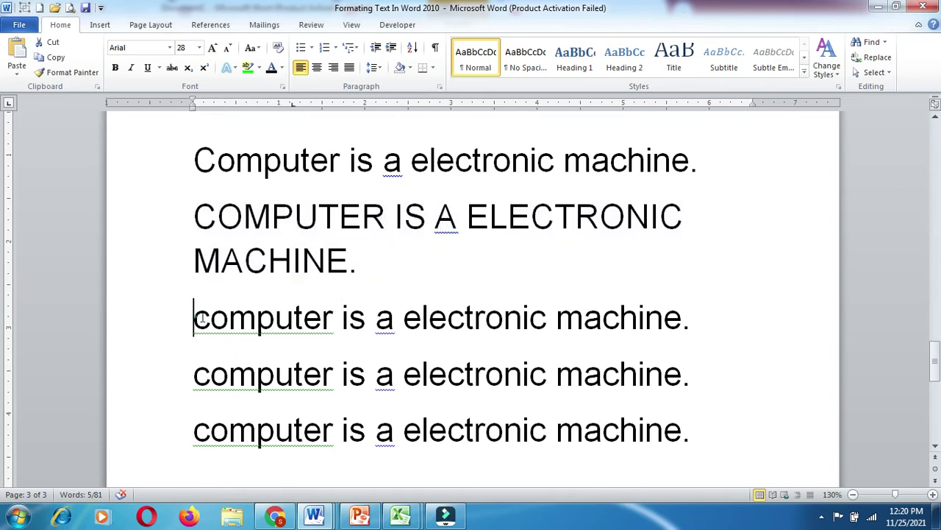
- Apply Capitalize Each Word to the third sentence line
shift+click(647, 318)
drag(648, 318, 683, 318)
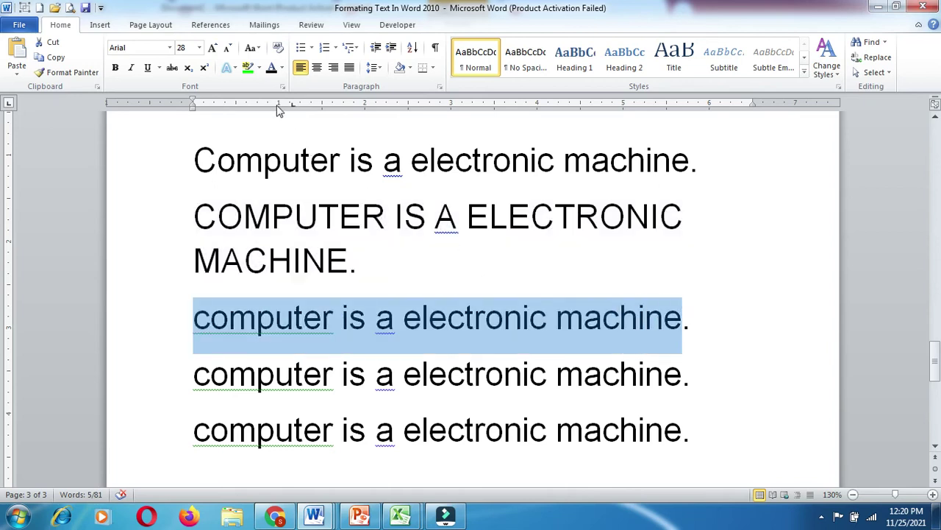
click(251, 48)
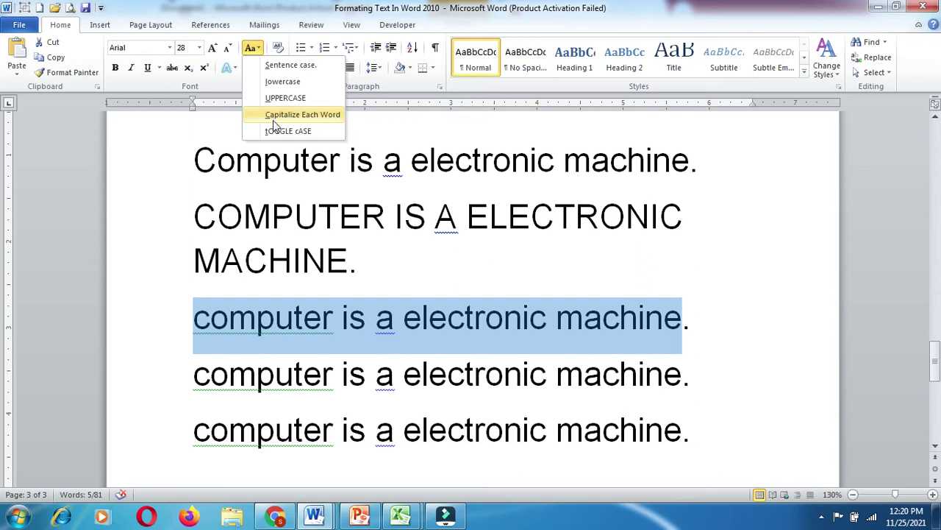
click(273, 123)
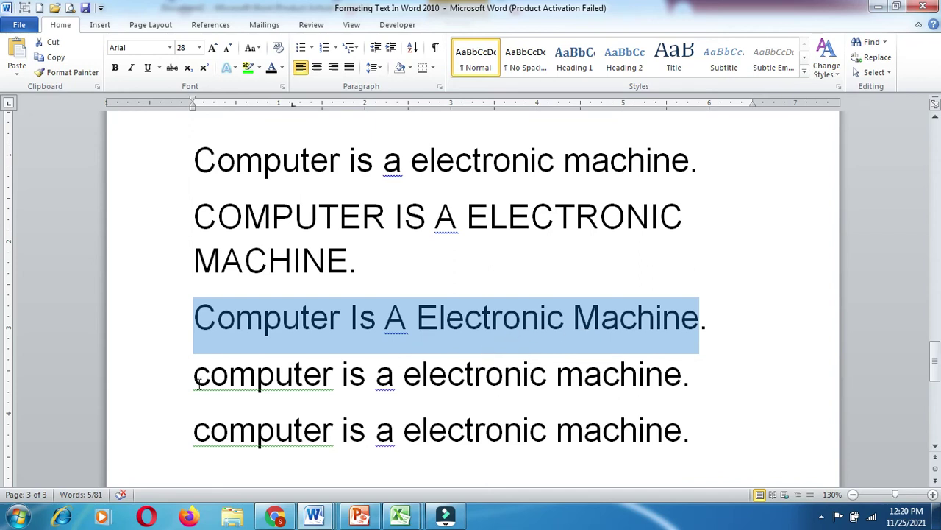
- On the fourth line, apply tOGGLE cASE twice and then Sentence case
drag(192, 378, 681, 378)
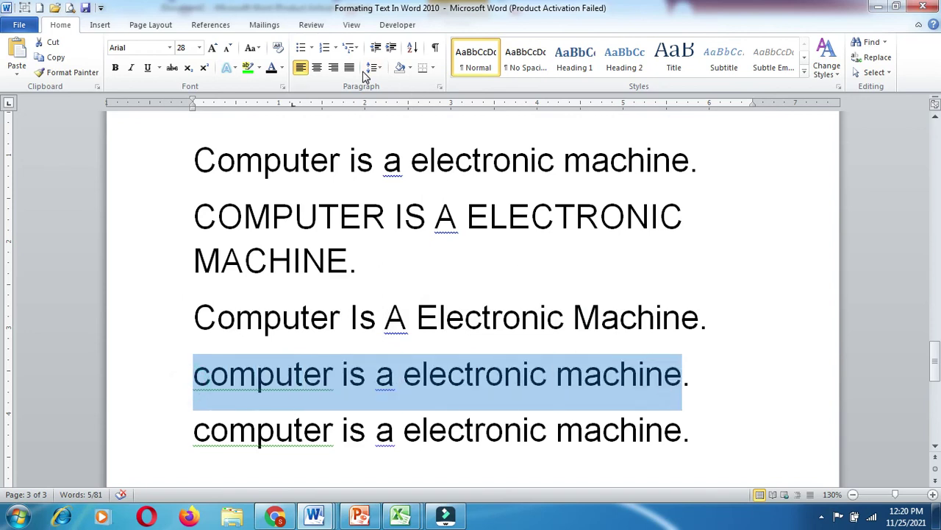
click(251, 47)
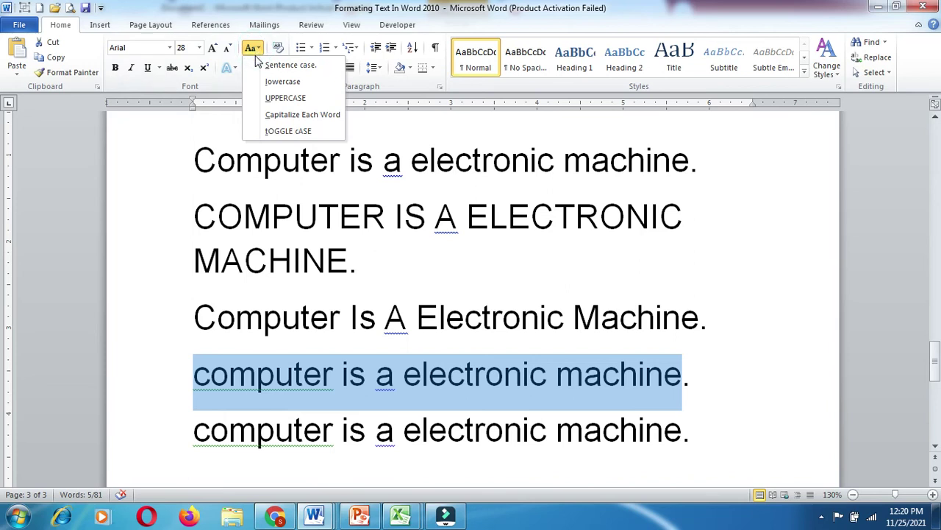
click(272, 133)
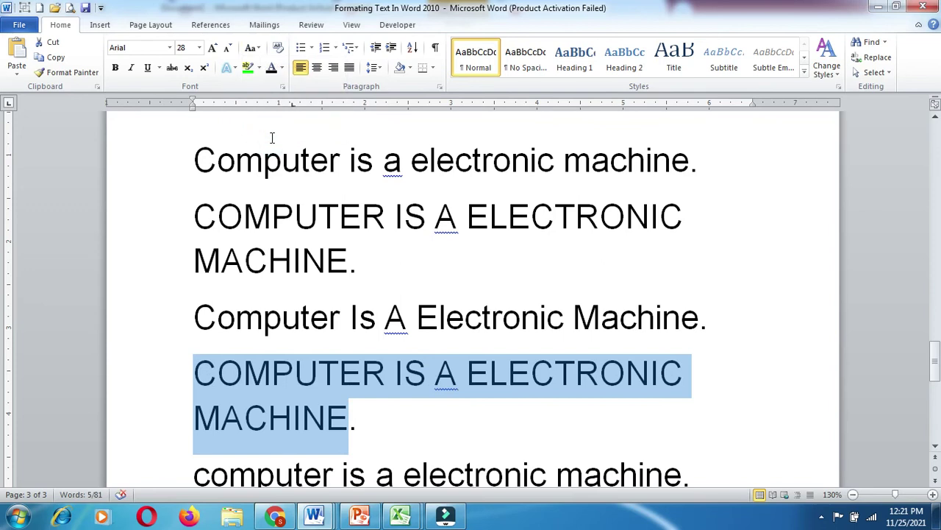
click(255, 50)
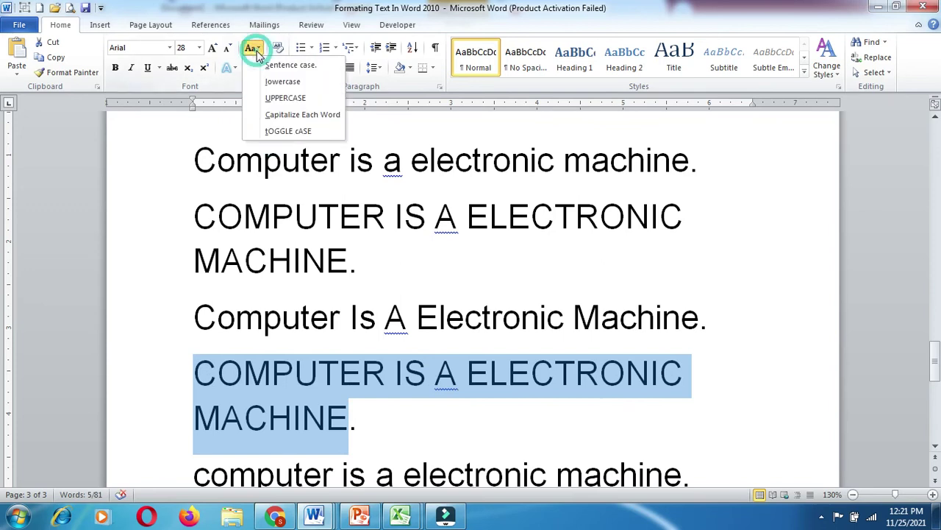
click(269, 131)
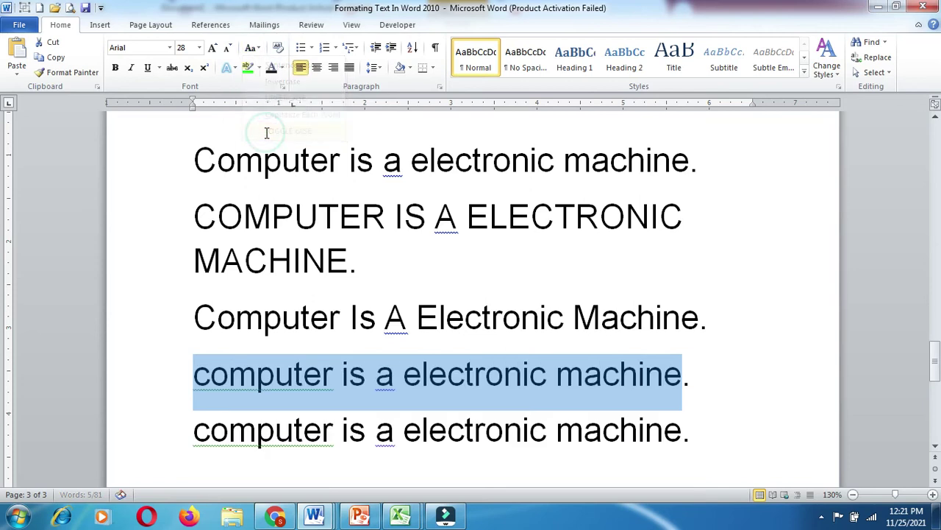
click(260, 50)
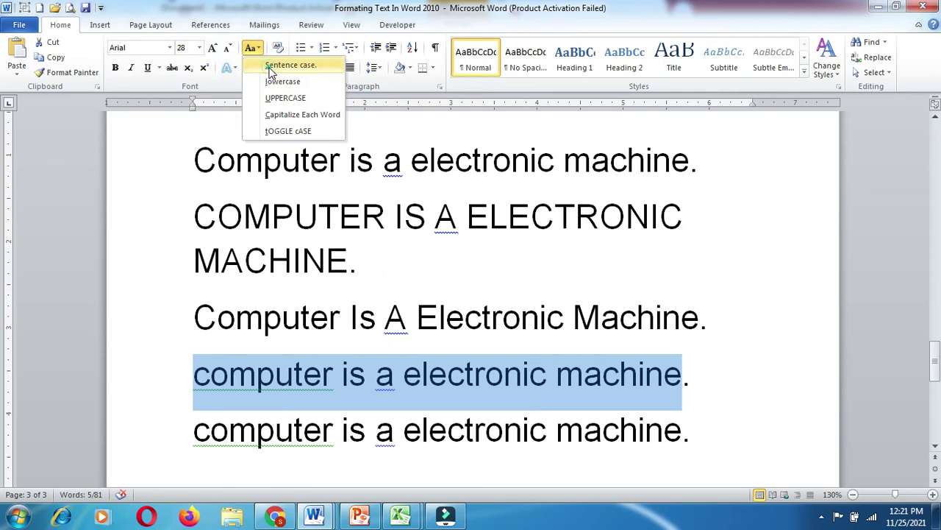
click(271, 68)
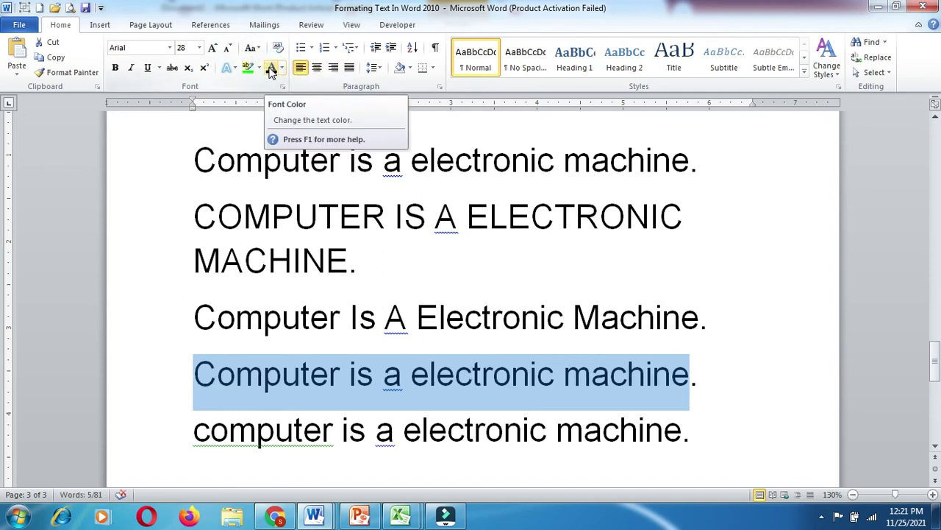
- Make the fourth line lowercase, then toggle it to 'COMPUTER IS A ELECTRONIC MACHINE.'
click(257, 48)
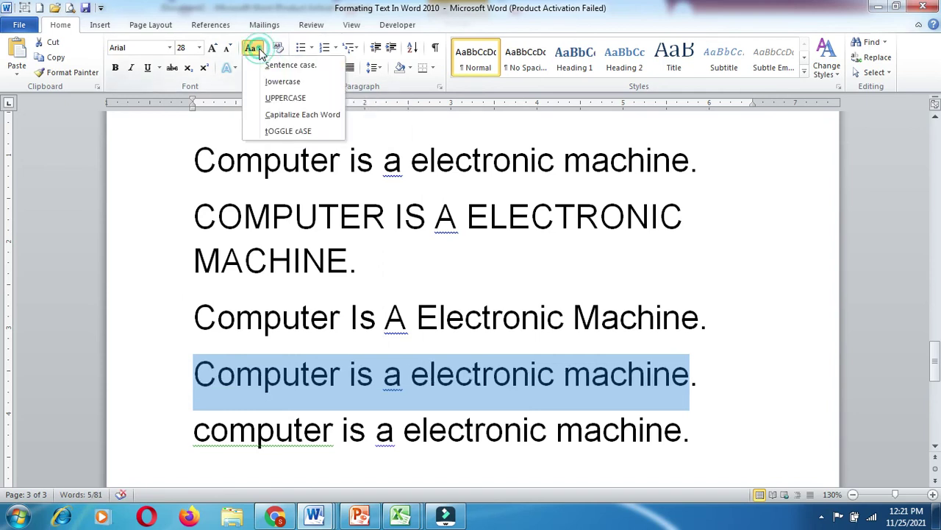
click(270, 83)
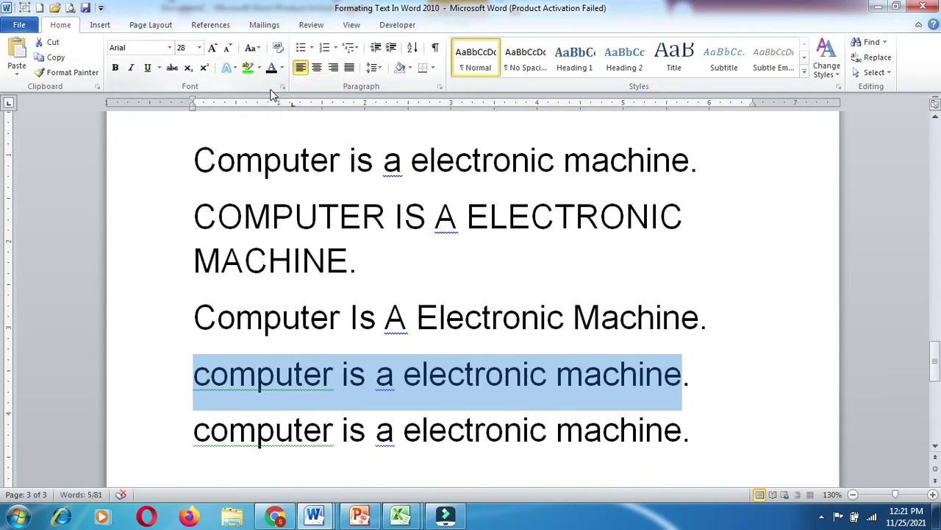
click(258, 49)
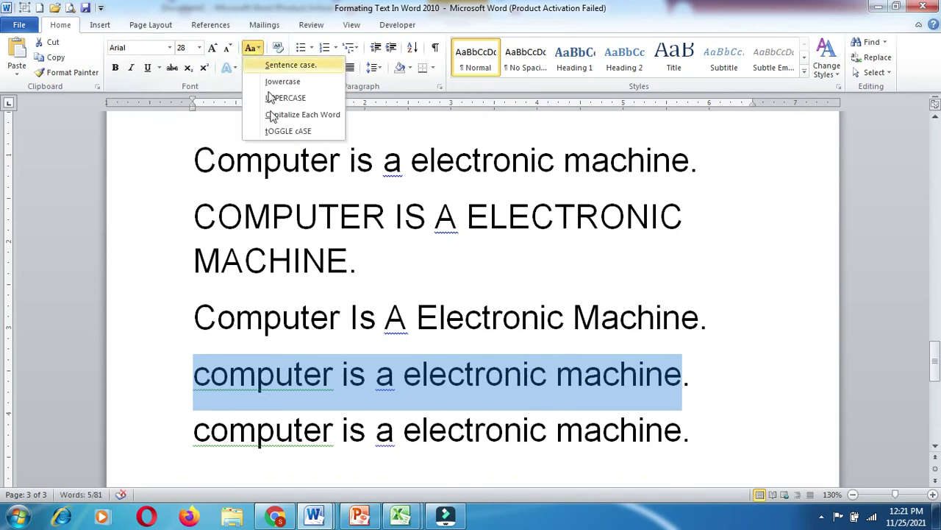
click(278, 132)
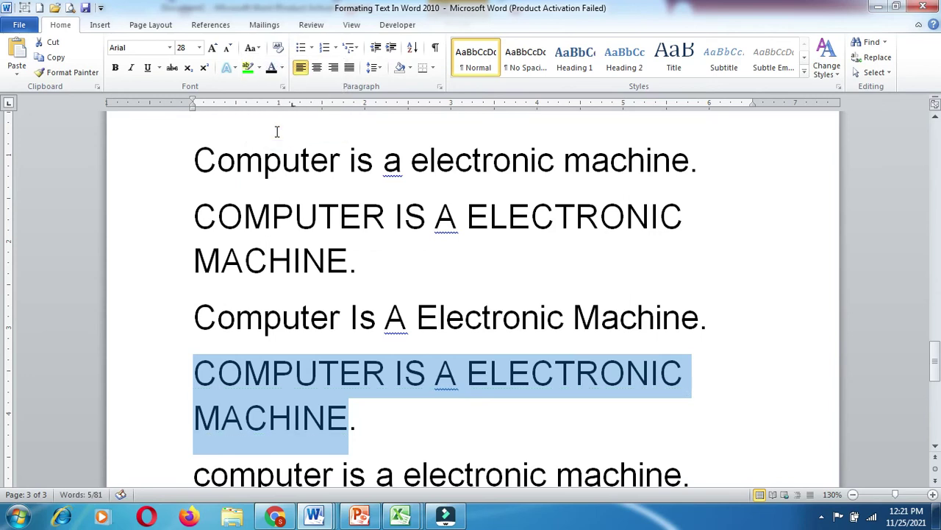
click(380, 422)
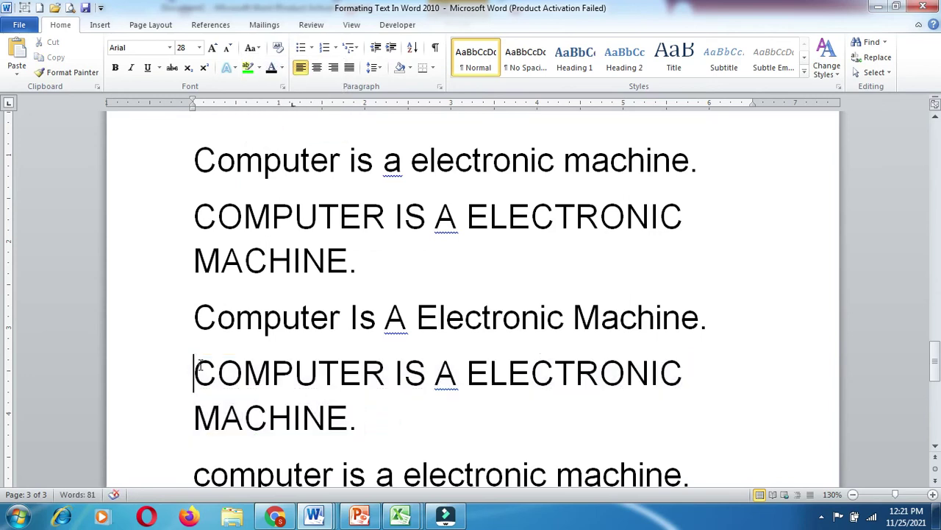
drag(194, 372, 323, 430)
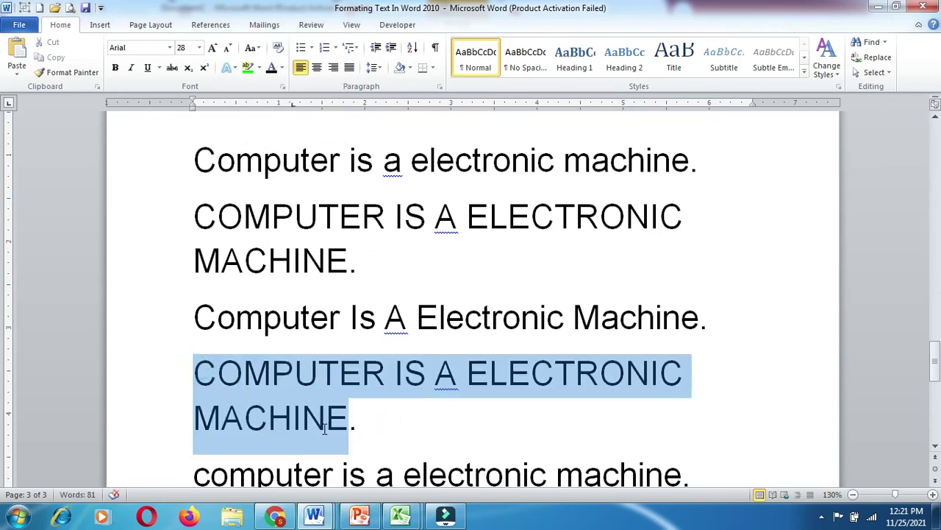
click(169, 47)
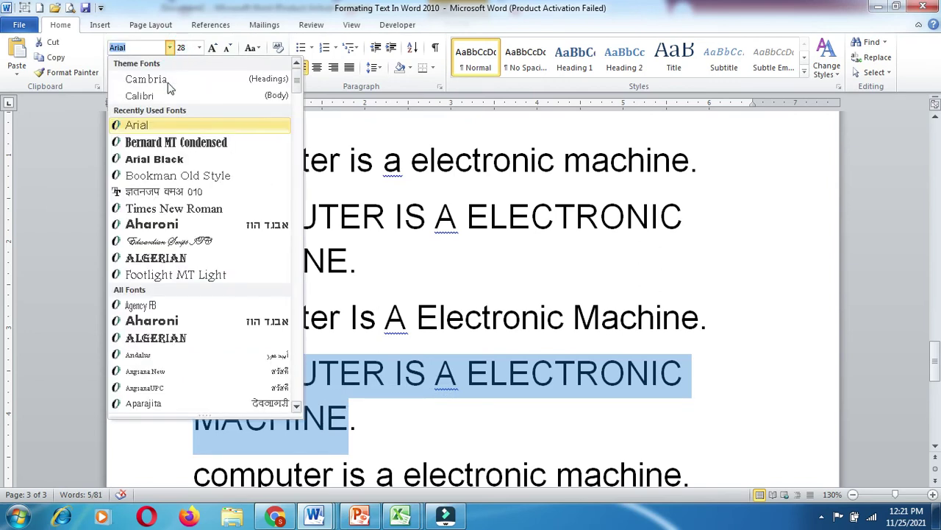
- Set the fourth line in Angsana New, apply tOGGLE cASE twice, then Sentence case
click(175, 374)
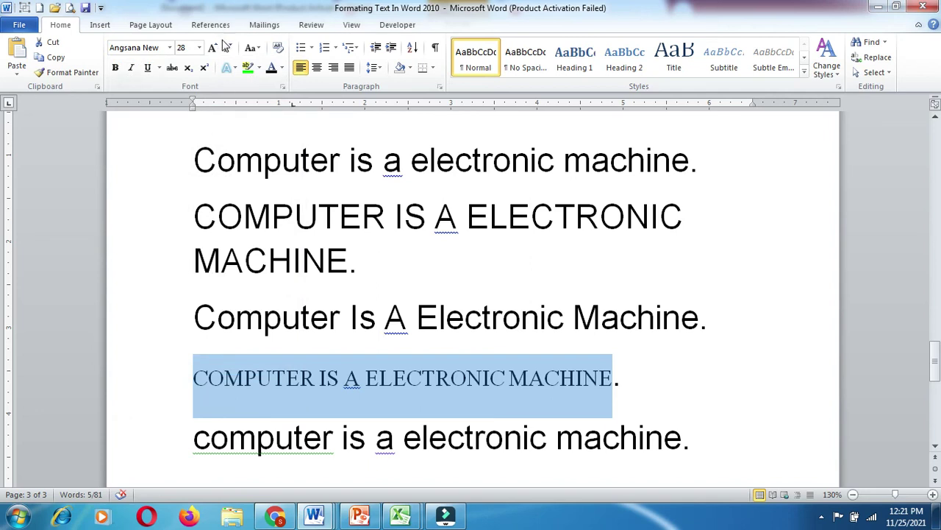
click(251, 48)
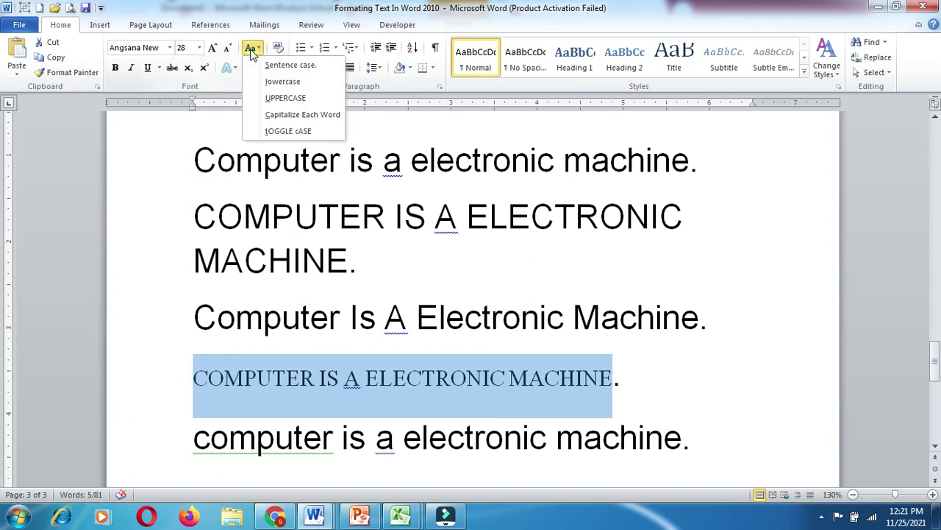
click(264, 132)
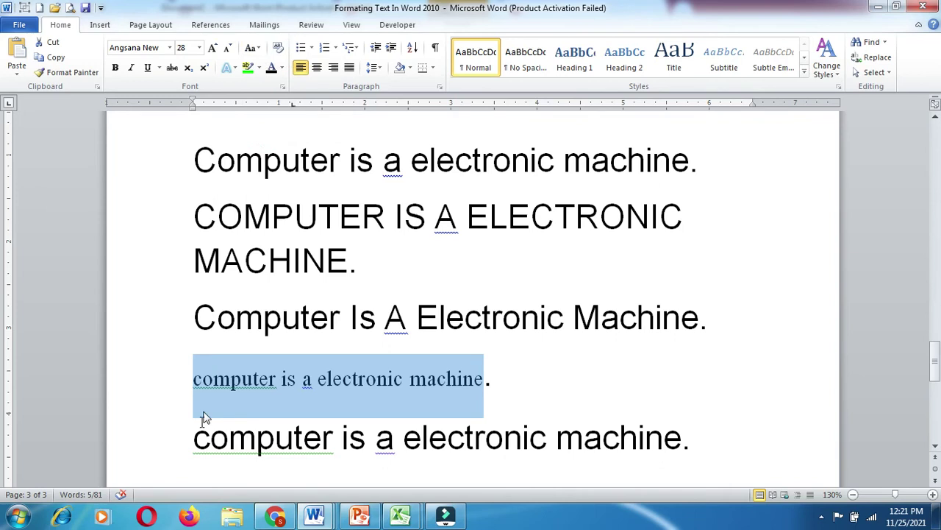
click(251, 48)
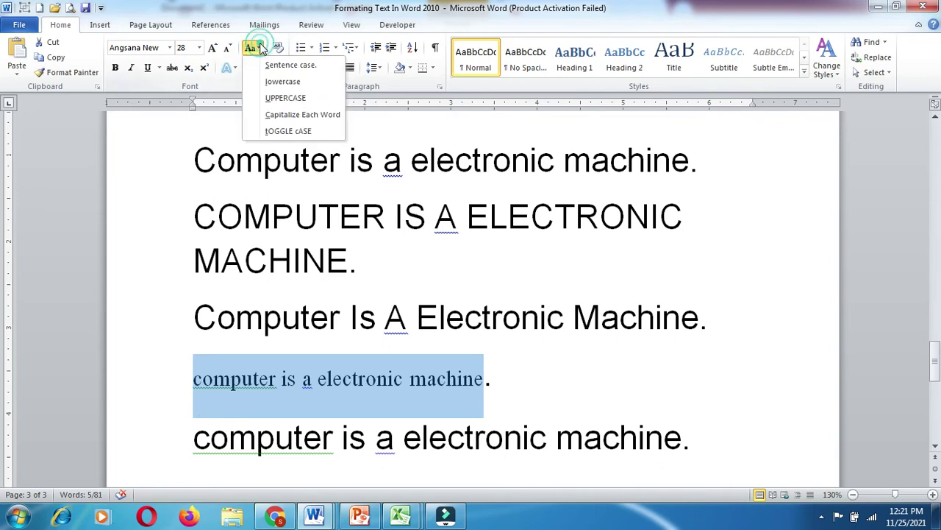
click(277, 130)
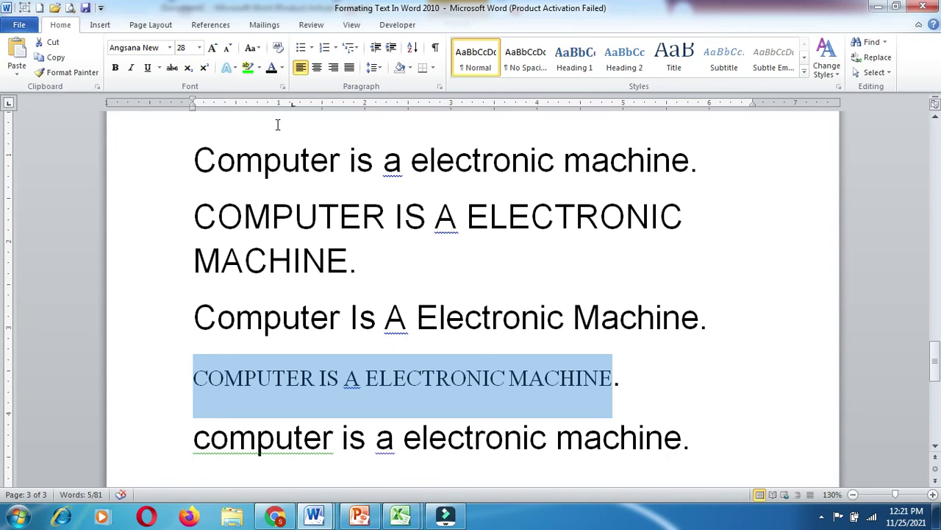
click(253, 48)
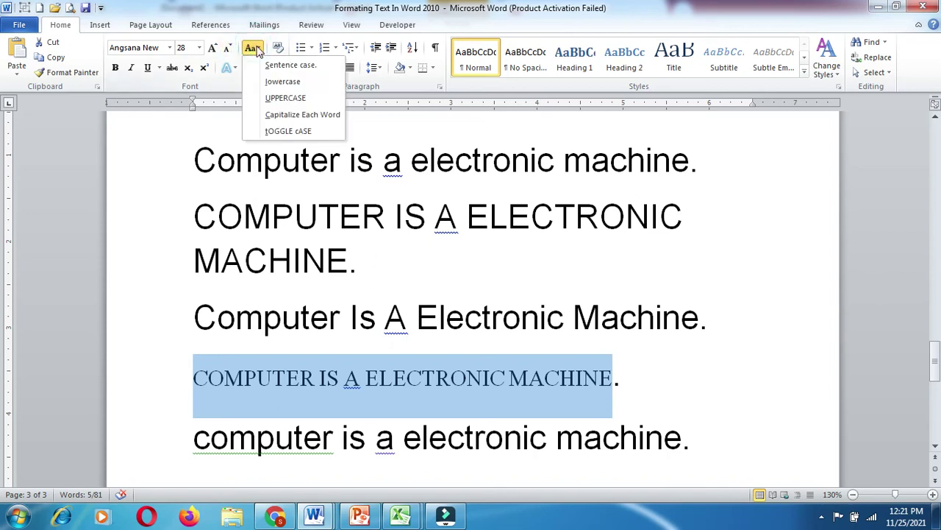
click(265, 66)
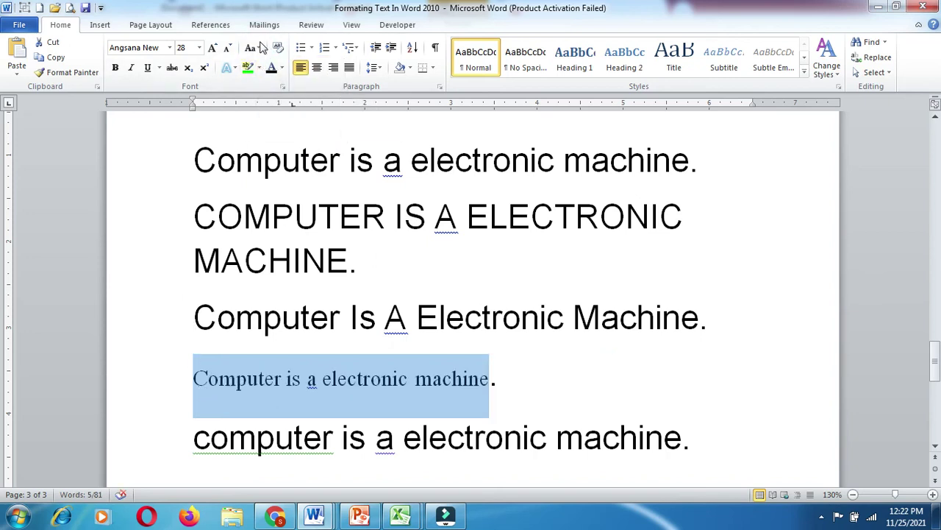
- Cycle lowercase, UPPERCASE and Capitalize Each Word, ending with tOGGLE cASE: 'cOMPUTER iS a eLECTRONIC mACHINE.'
click(261, 52)
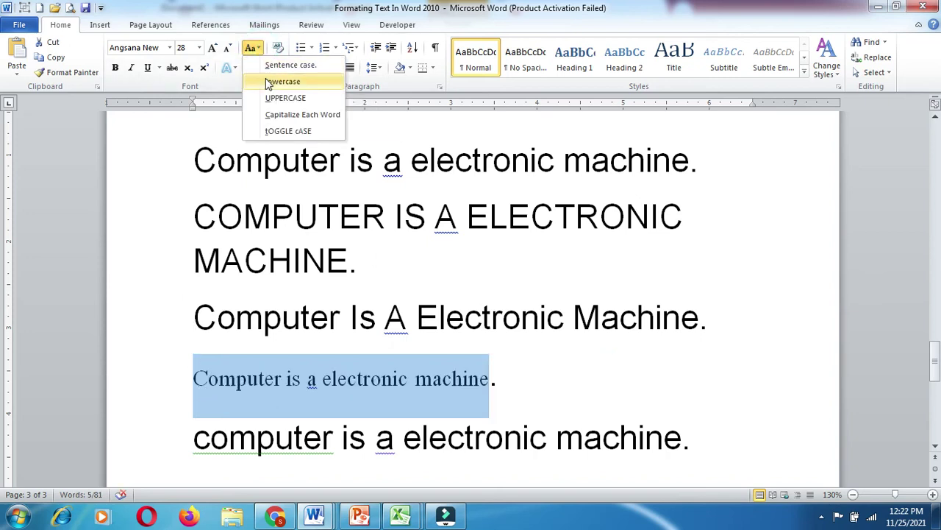
click(268, 83)
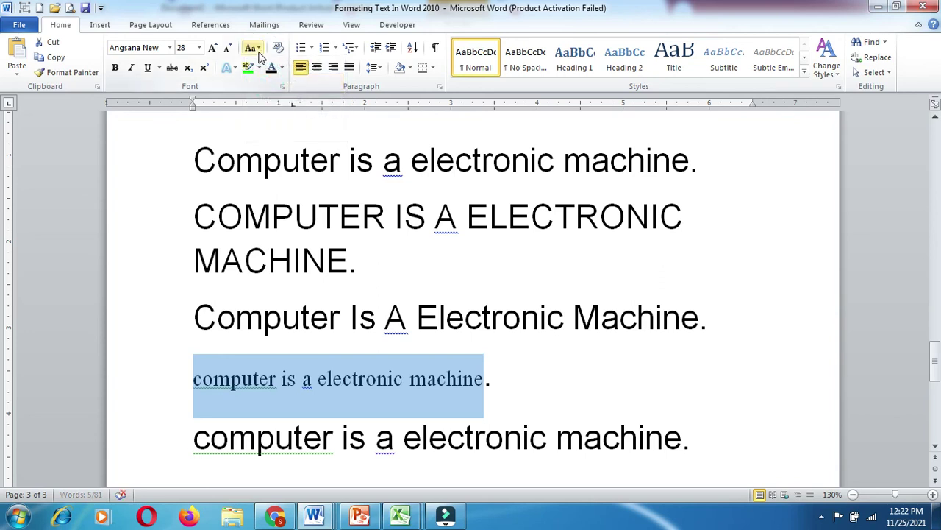
click(258, 52)
click(279, 98)
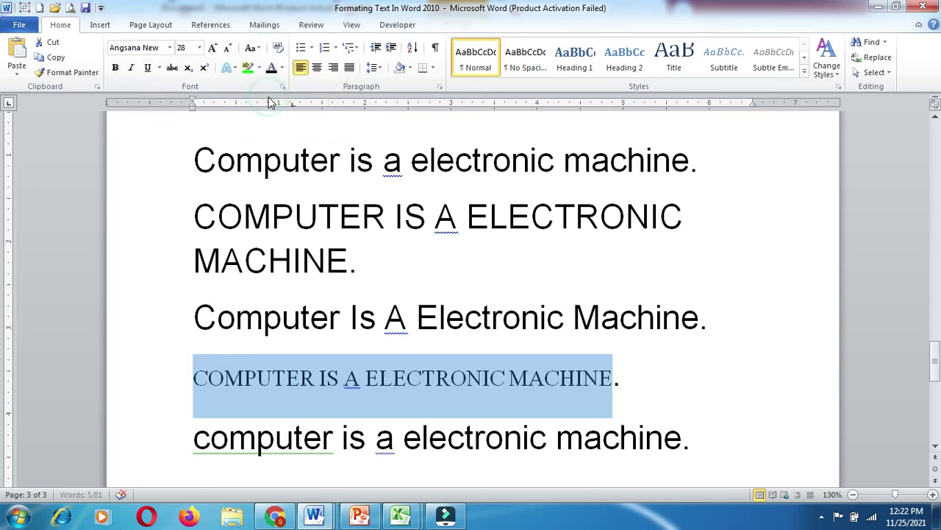
click(250, 48)
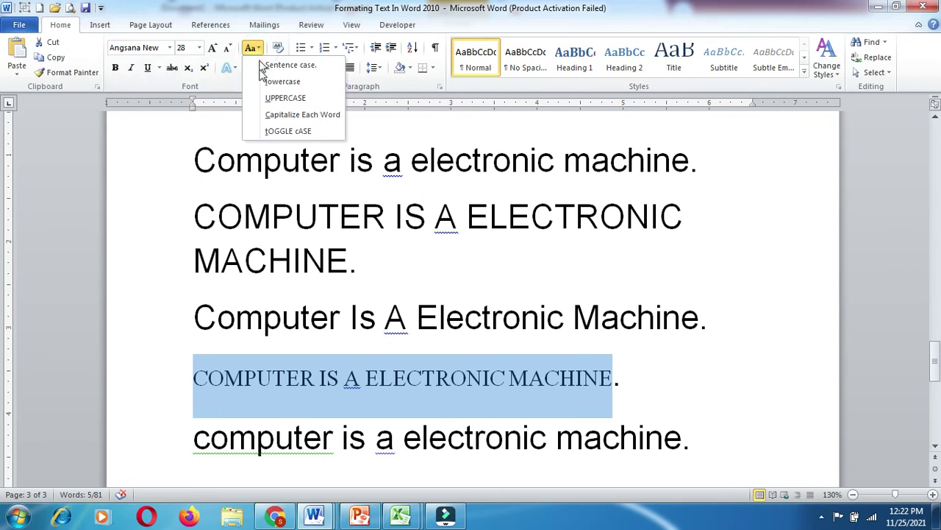
click(270, 116)
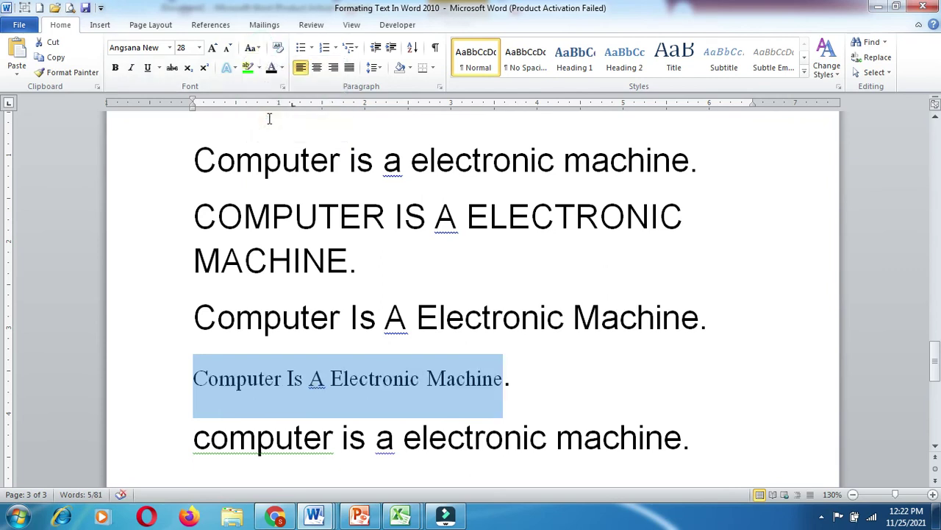
click(250, 48)
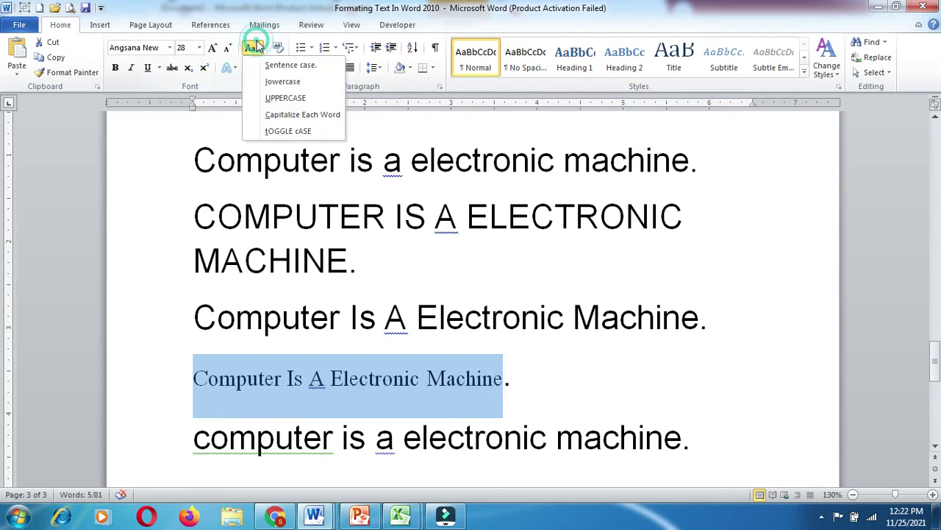
click(269, 130)
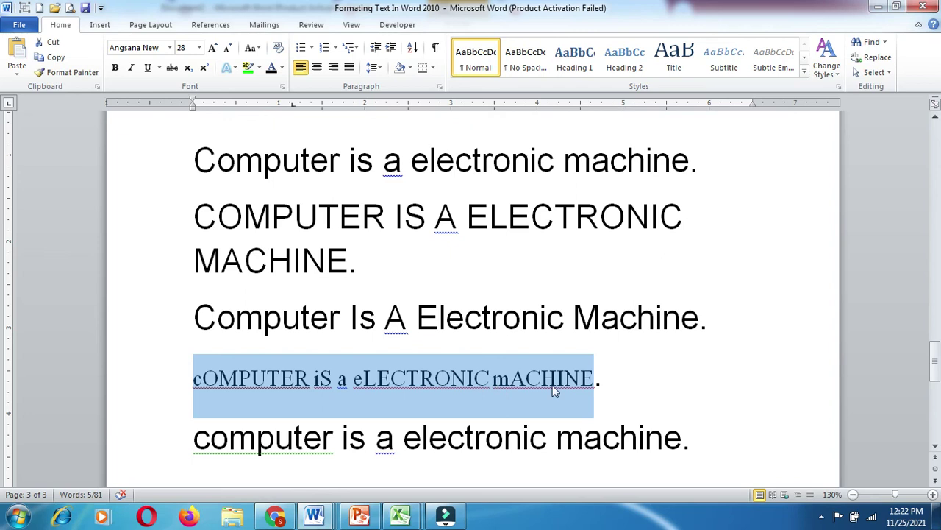
click(658, 380)
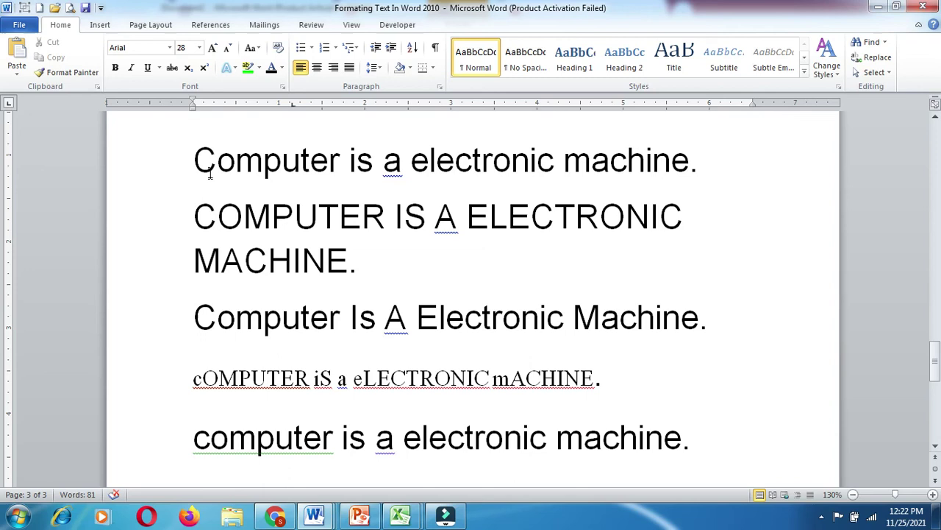
- Shrink the selected sentence lines from 28 pt to 16 pt with Shrink Font
mouse_move(203, 158)
mouse_down()
mouse_move(318, 368)
mouse_move(348, 253)
mouse_up()
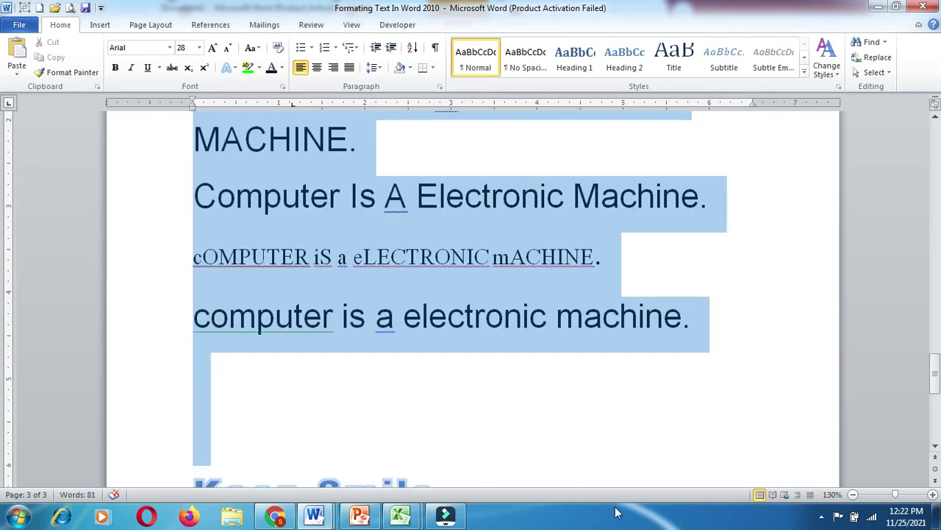
click(228, 51)
click(228, 51)
click(228, 51)
click(228, 52)
click(228, 51)
click(228, 52)
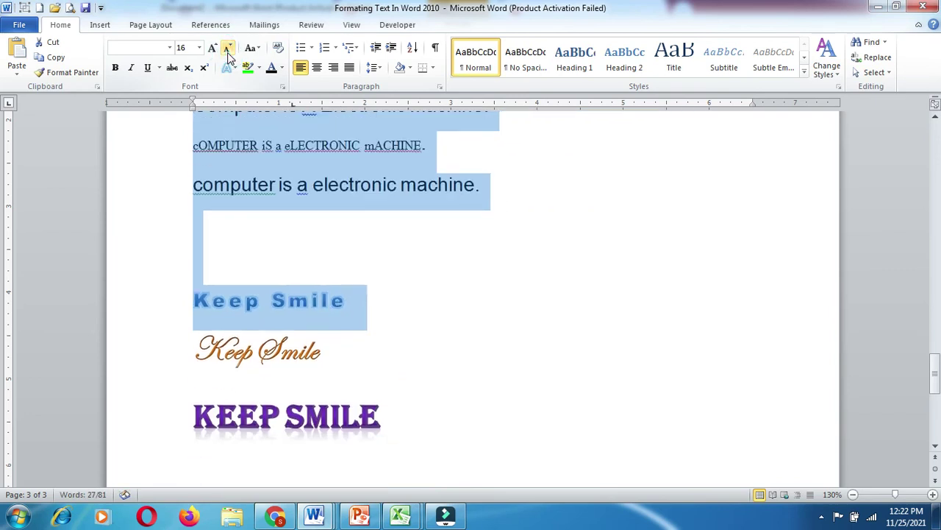
drag(934, 384, 935, 356)
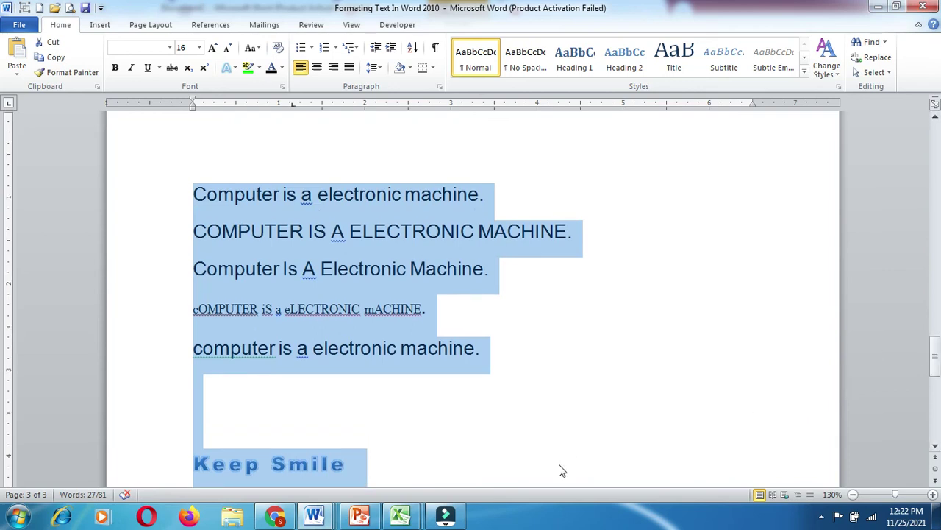
click(492, 437)
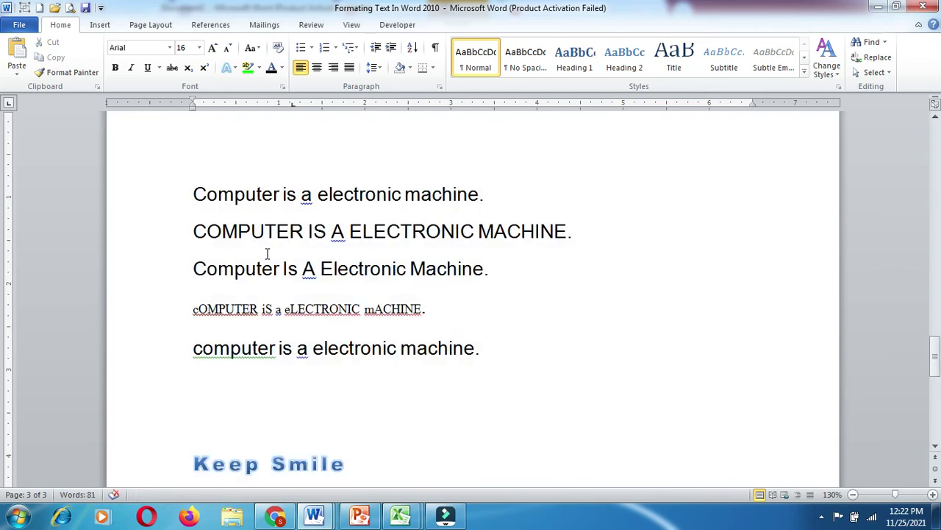
- Center the first sentence line and right-align the uppercase second line
drag(195, 191, 451, 204)
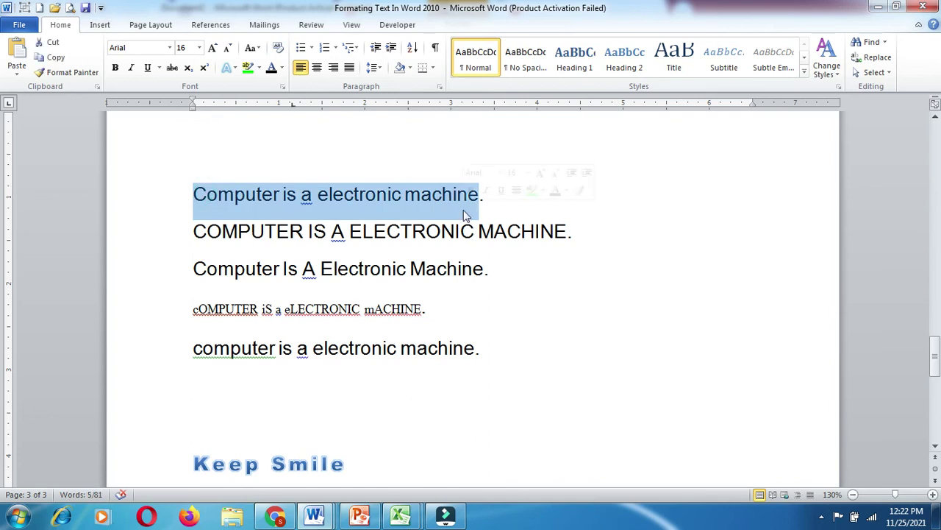
click(316, 67)
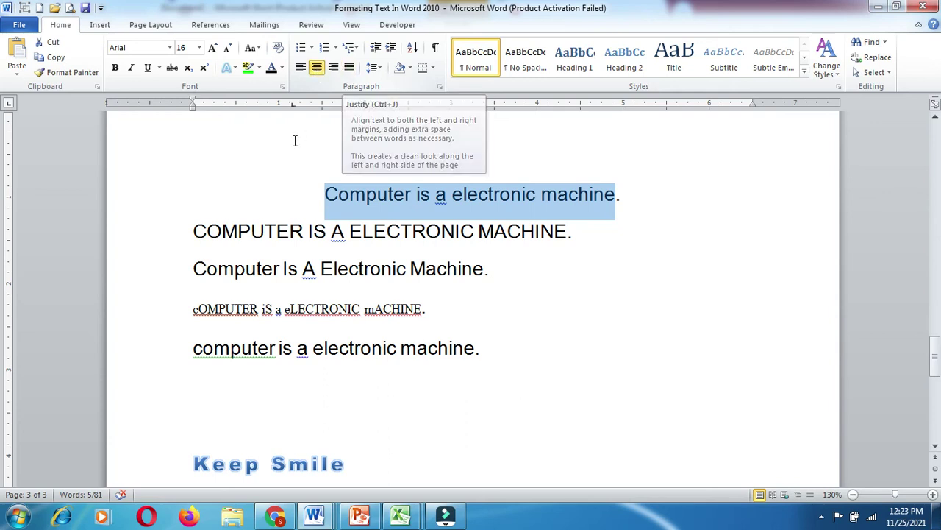
mouse_move(194, 230)
mouse_down()
mouse_move(489, 217)
mouse_move(623, 196)
mouse_up()
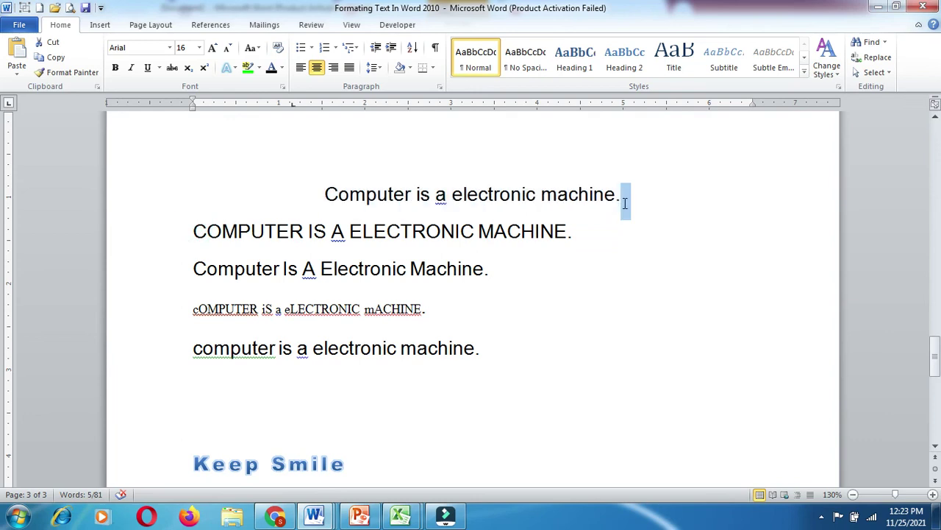
mouse_move(192, 230)
mouse_down()
mouse_move(444, 219)
mouse_move(566, 230)
mouse_up()
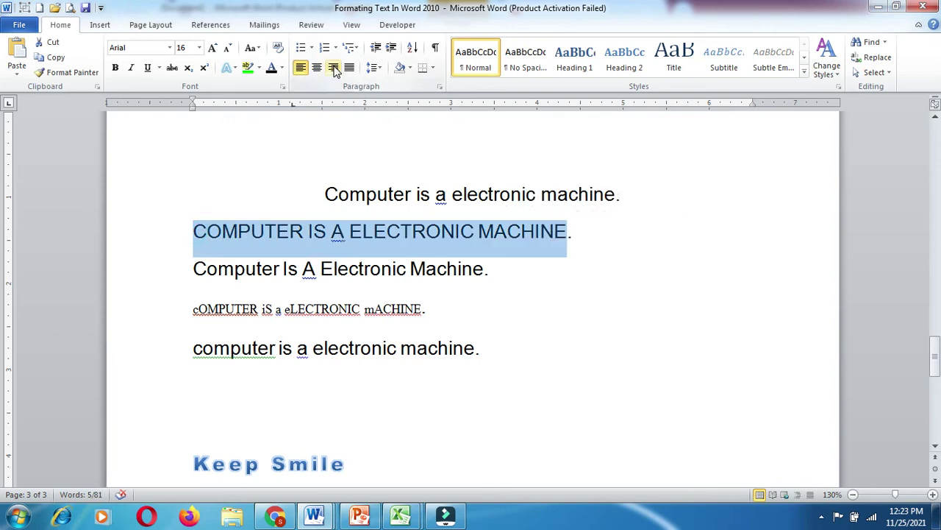
click(335, 69)
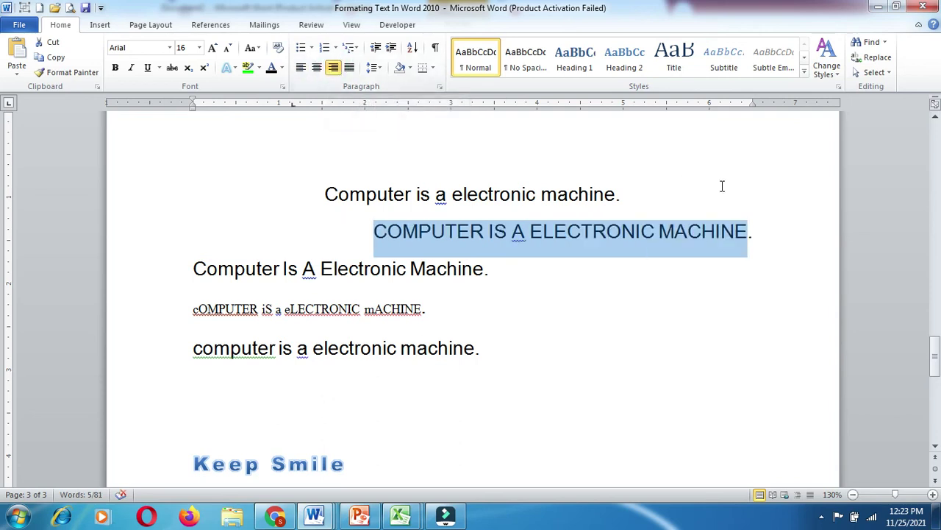
- Add a 'computer' line below the uppercase line and justify the capitalized line
click(767, 241)
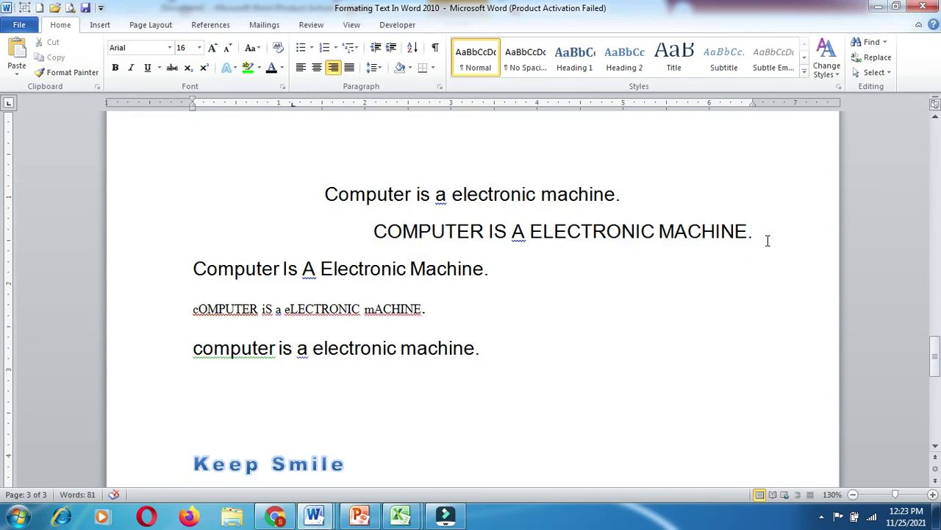
key(Return)
text(computer)
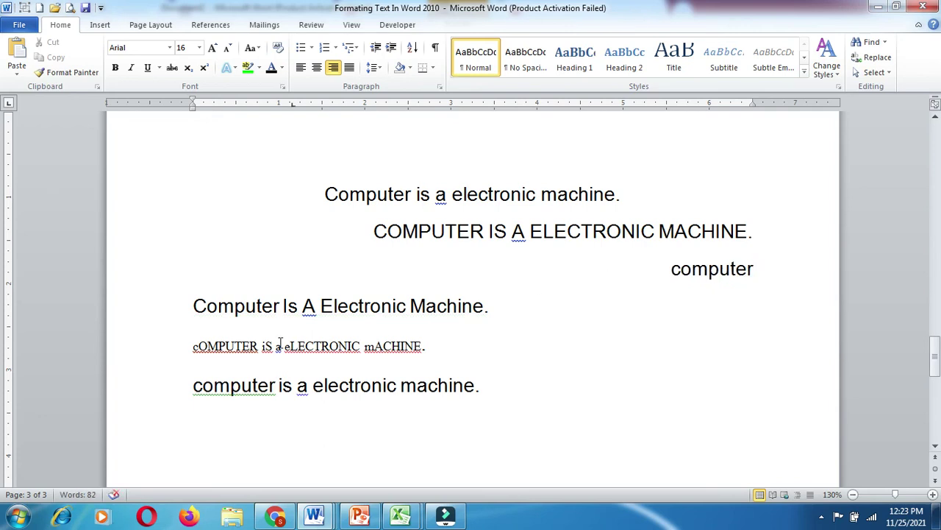
drag(189, 305, 500, 303)
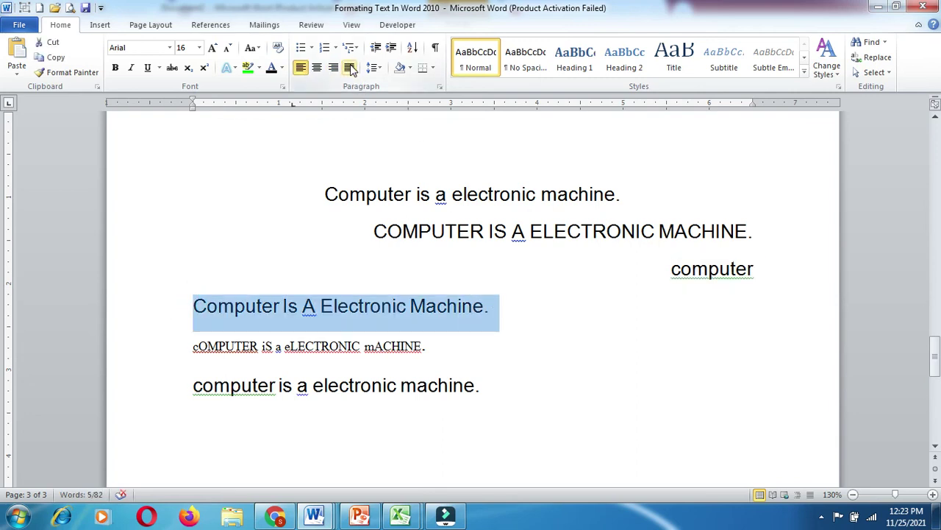
click(350, 67)
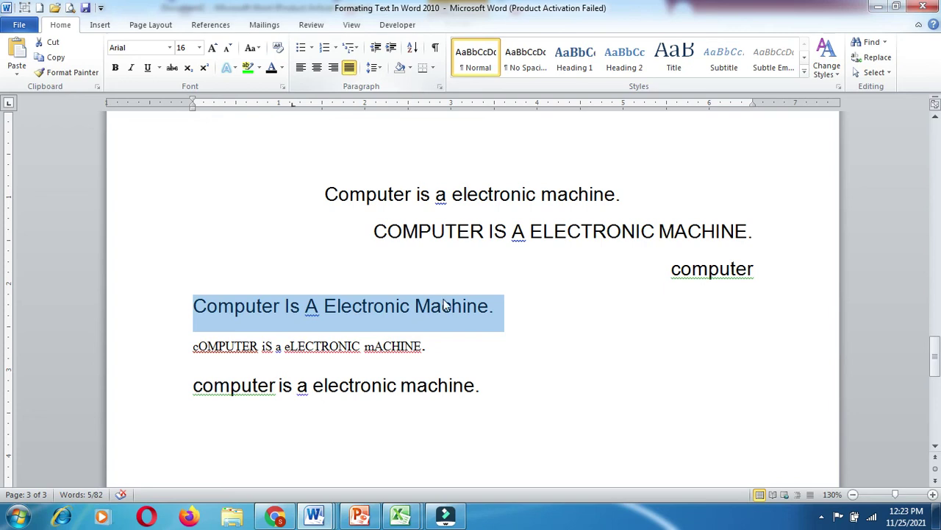
drag(326, 193, 495, 414)
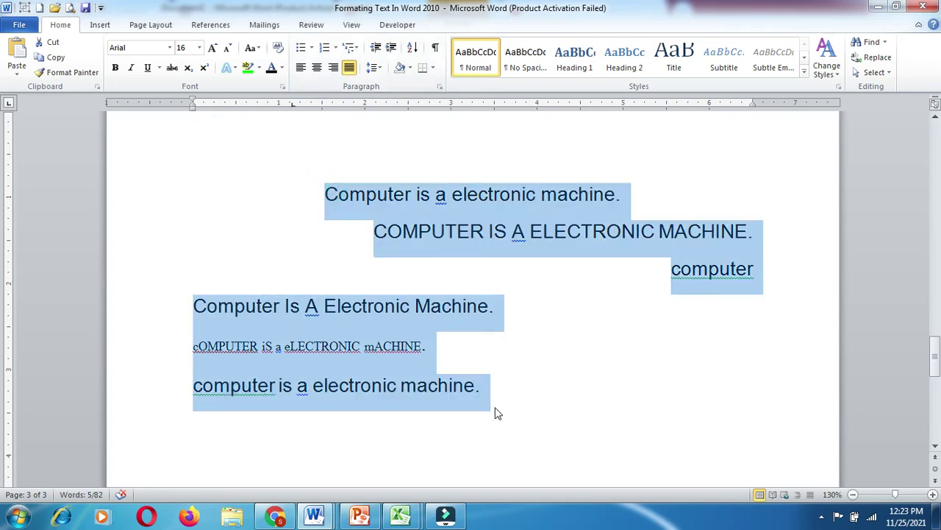
- Justify all six selected lines, shrink them to 12 pt, and convert them to lowercase
click(350, 68)
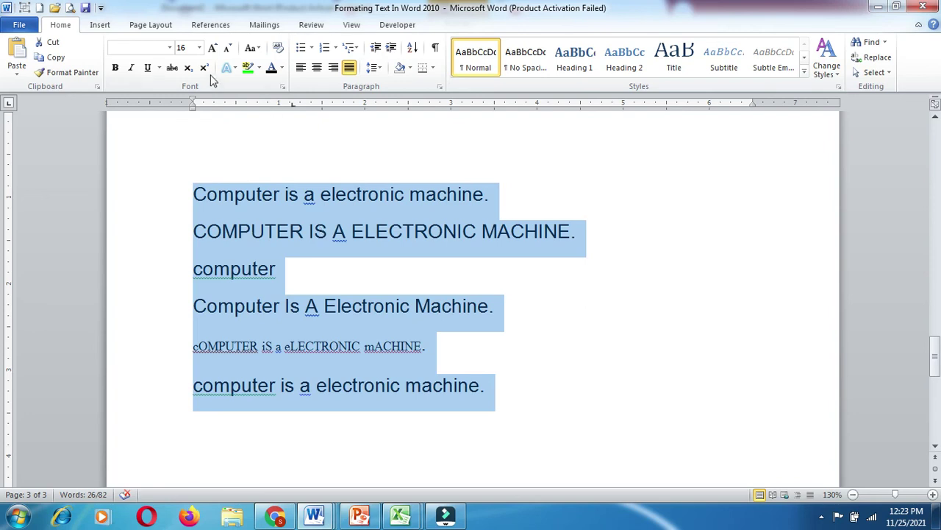
click(228, 49)
click(228, 49)
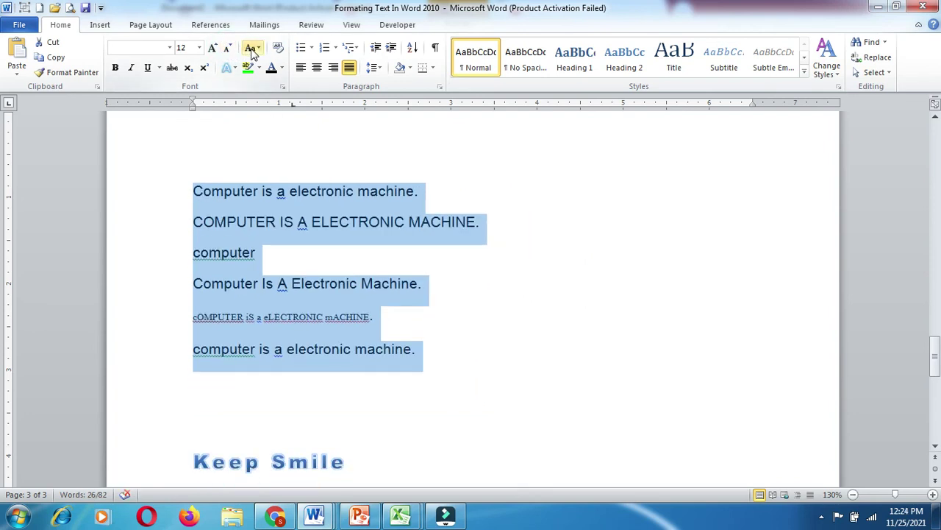
click(251, 48)
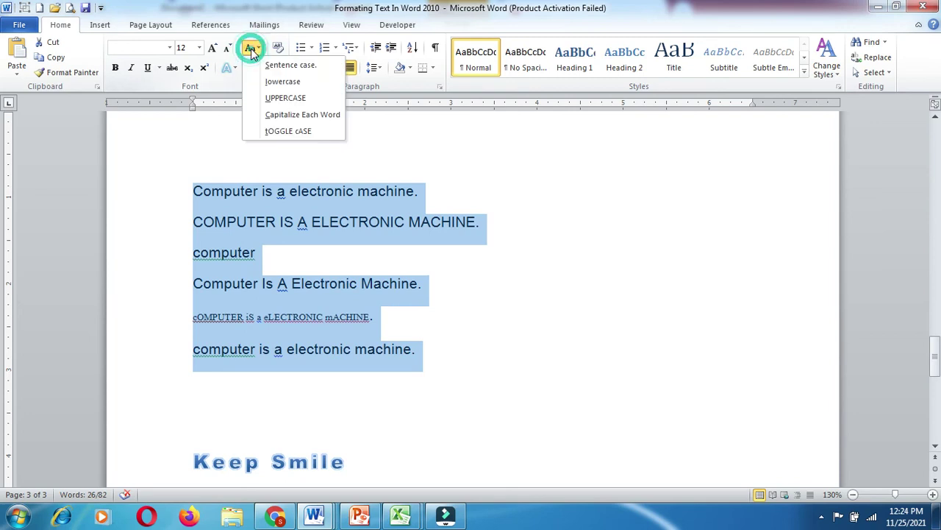
click(268, 81)
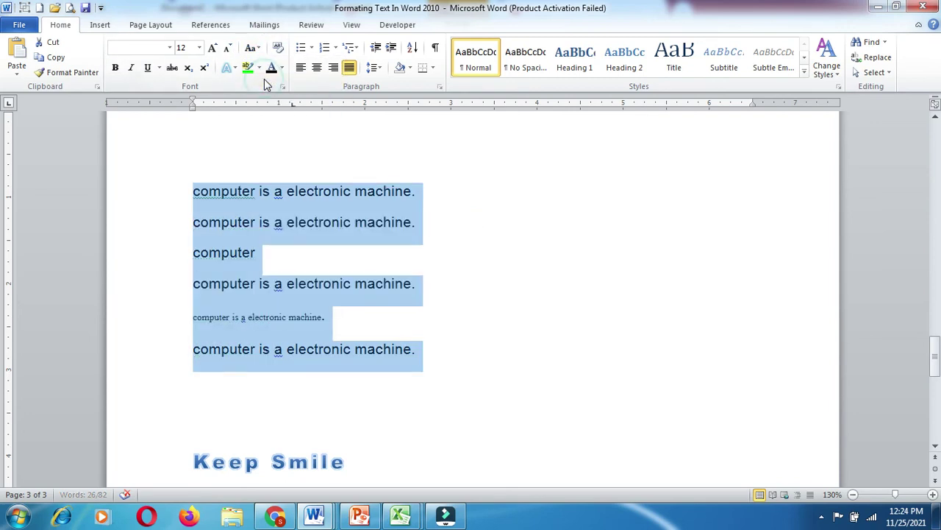
click(437, 255)
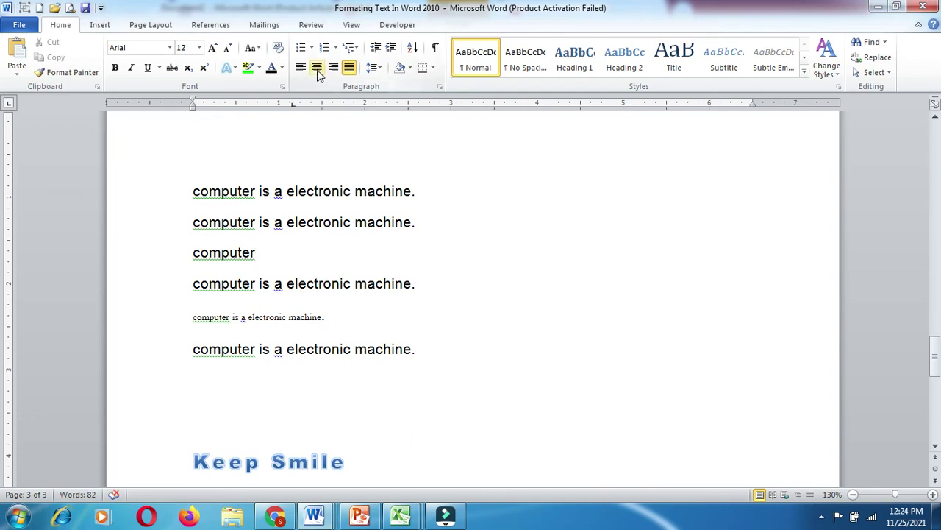
- Center the first line and type 'dffghhhhjjklddfgghghhjhjrrtytyuyuuy' and 'cvcvvbbbnnn' beneath it
click(192, 191)
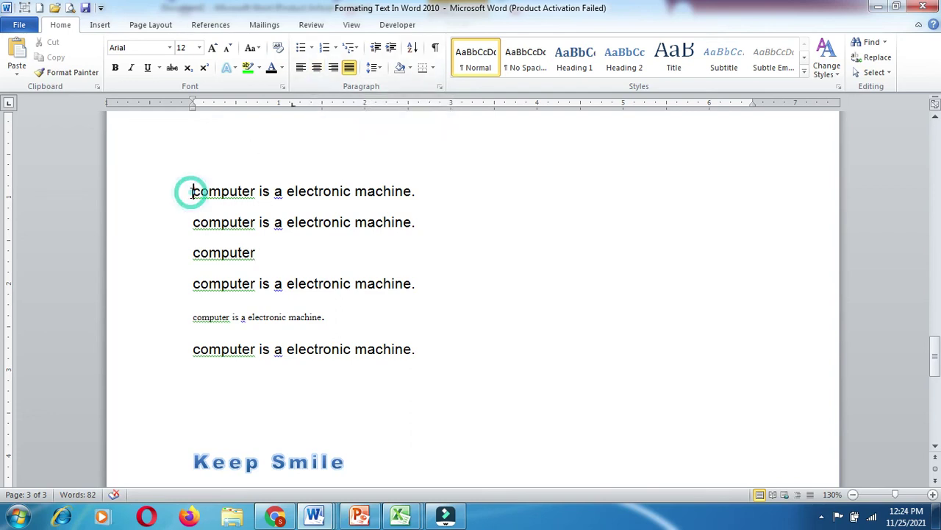
click(317, 67)
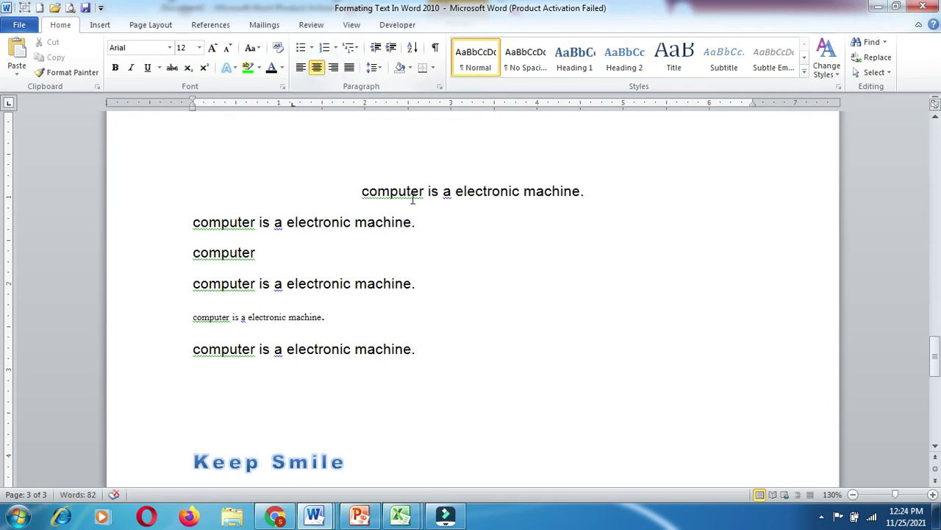
click(587, 189)
key(Return)
text(dffghhhhjjklddfgghghhjhjrrtytyu)
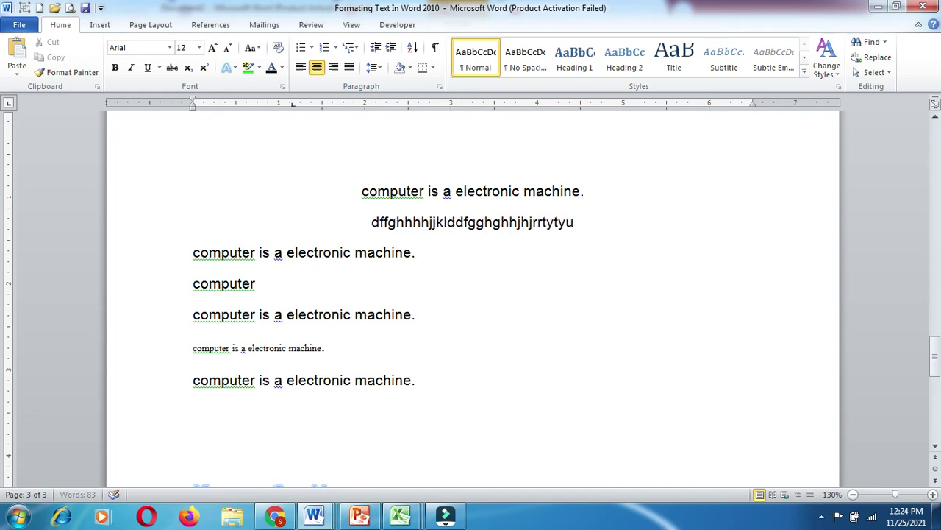
text(yuuy)
key(Return)
text(cvcvvbbbnnn)
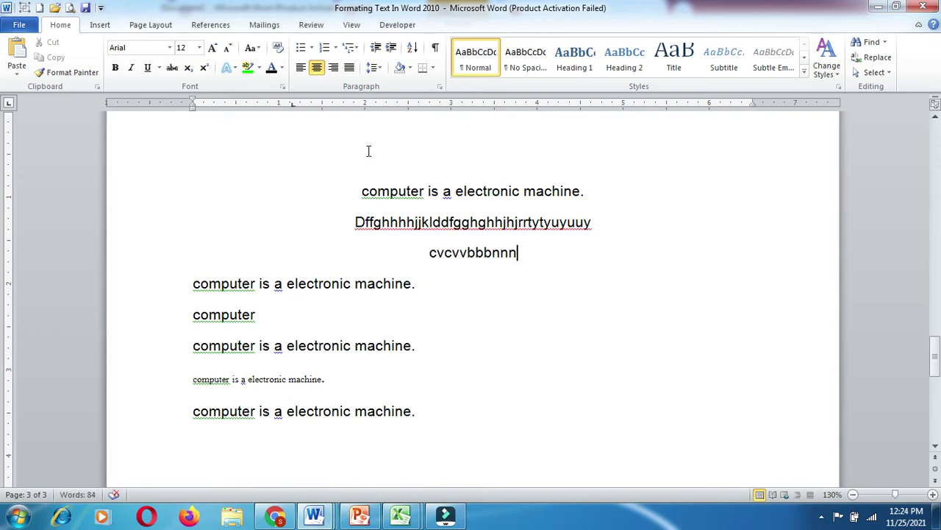
- Left-align the cvcvvbbbnnn line and add lines 'sddffgghhk' and 'sdfgghjjkk' below
click(301, 68)
key(Return)
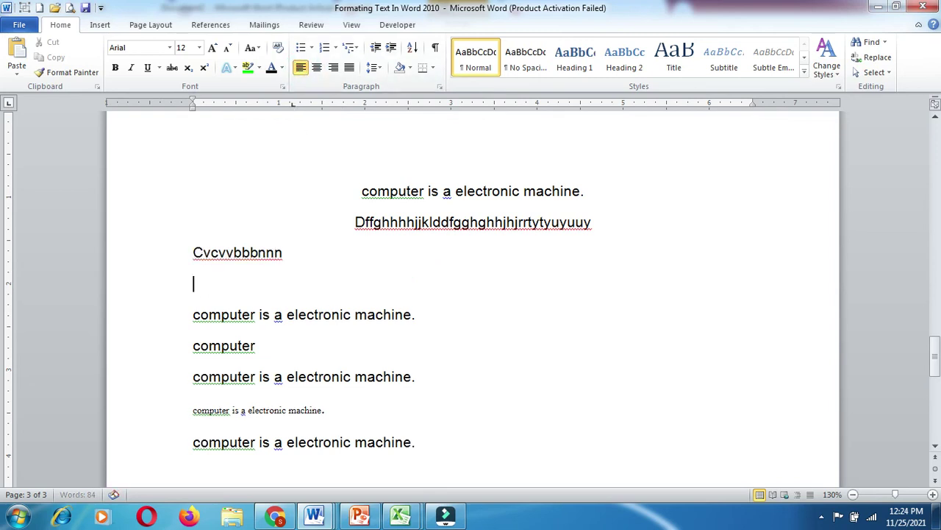
text(sddffgghhk)
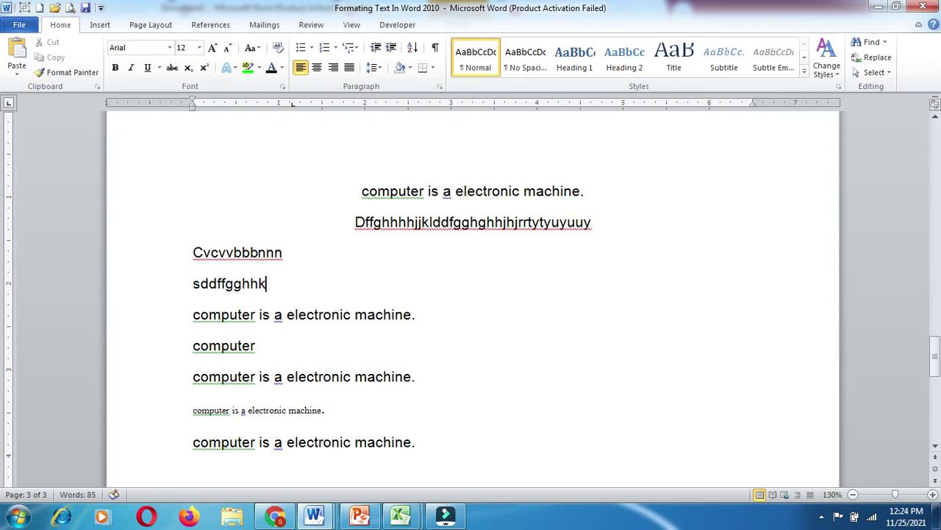
key(Return)
text(sdfgghjjkk)
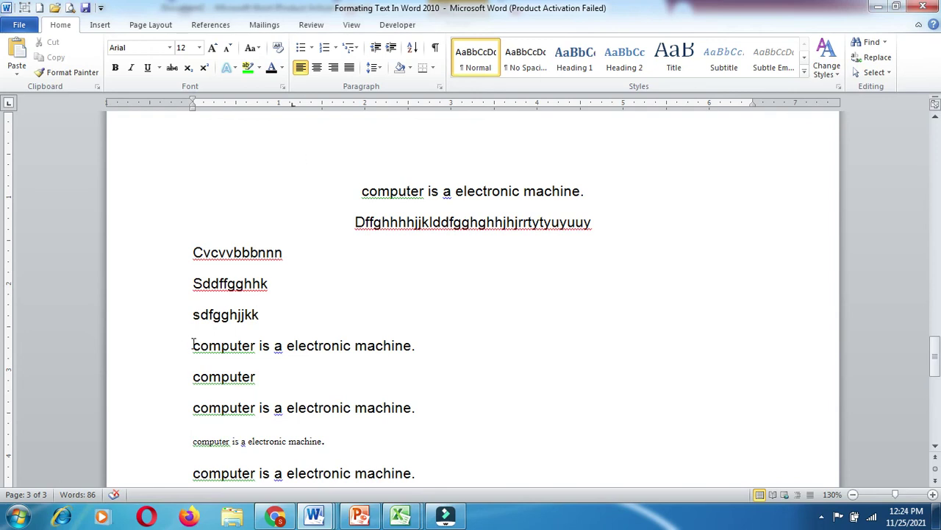
- Right-align the next sentence and add right-aligned lines 'dffgghhjjjdffgghhghj' and 'dffghhjjkjk'
click(193, 344)
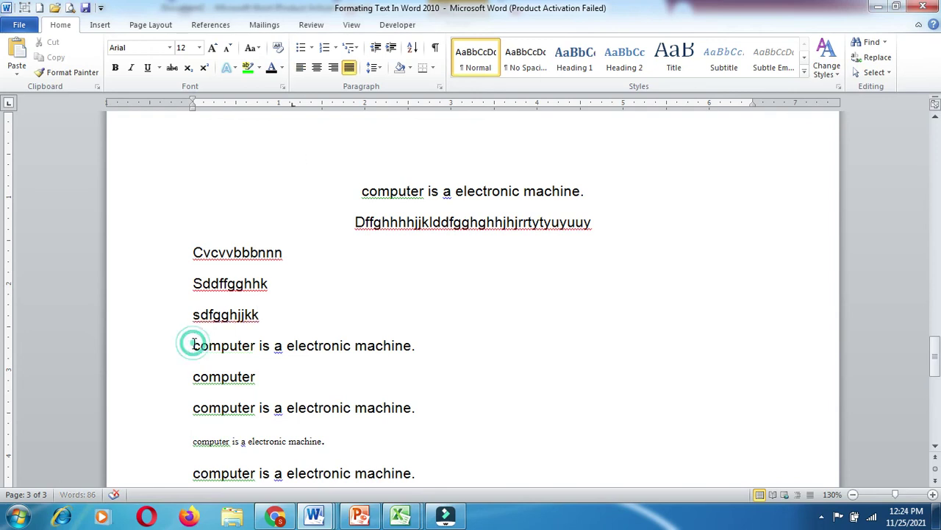
click(334, 72)
mouse_move(360, 222)
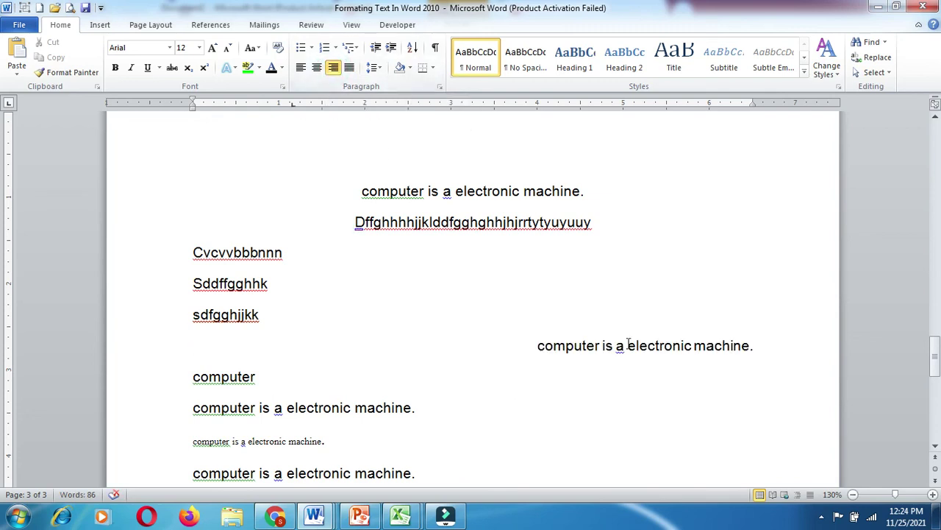
click(770, 345)
key(Return)
text(dffgghhjjjdffgghhghj)
key(Return)
text(dffghhjjkjk)
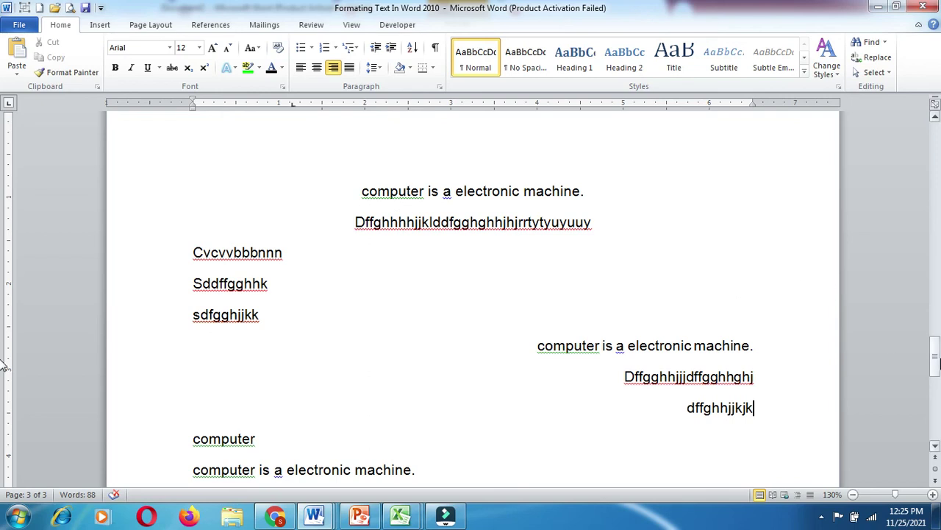
- Scroll down to the Keep Smile lines, then back up to page 2's red subscribe message
drag(936, 361, 936, 434)
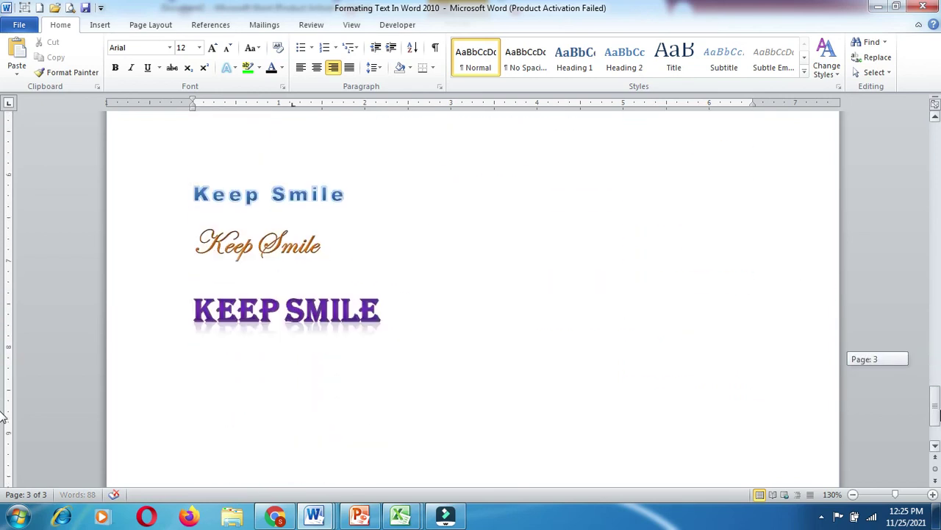
drag(936, 441, 917, 316)
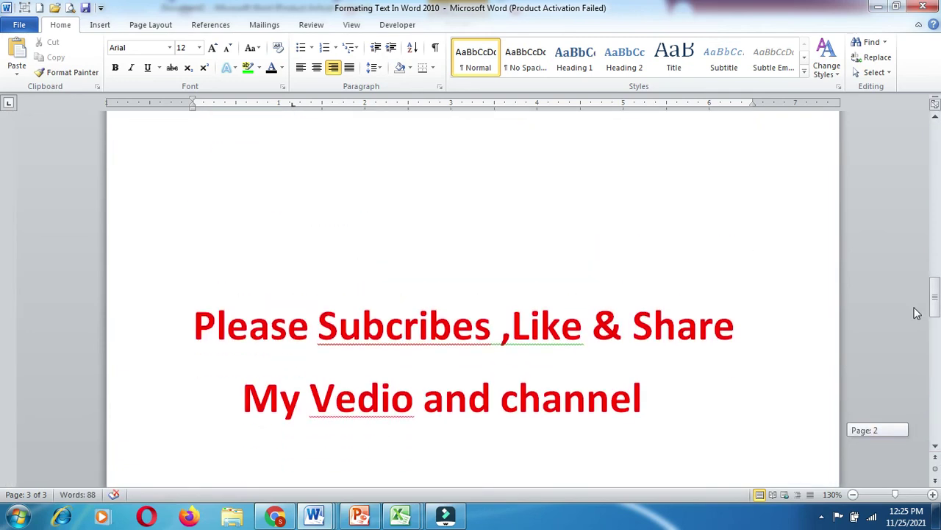